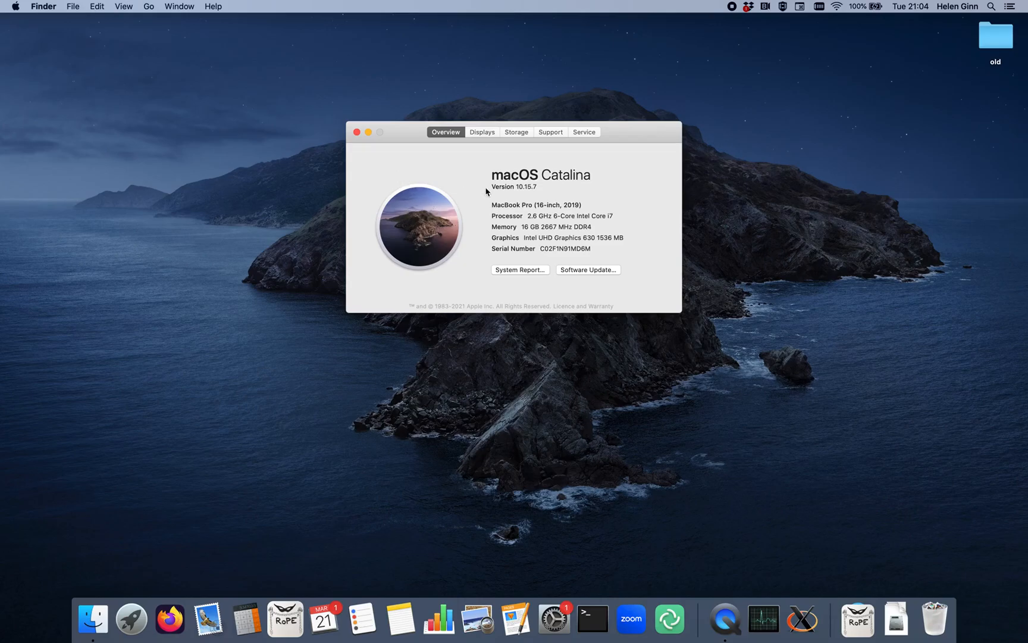
- Close the system information window, launch RoPE, and choose the A_haemoglobin folder as the project folder
{"action": "left_click", "coordinate": [357, 132]}
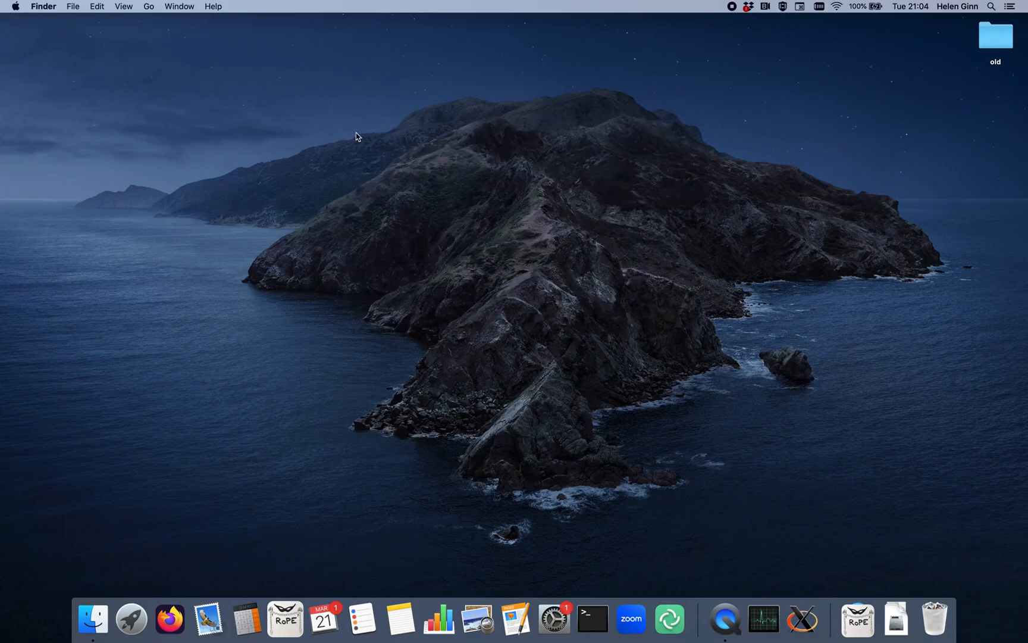
{"action": "left_click", "coordinate": [286, 622]}
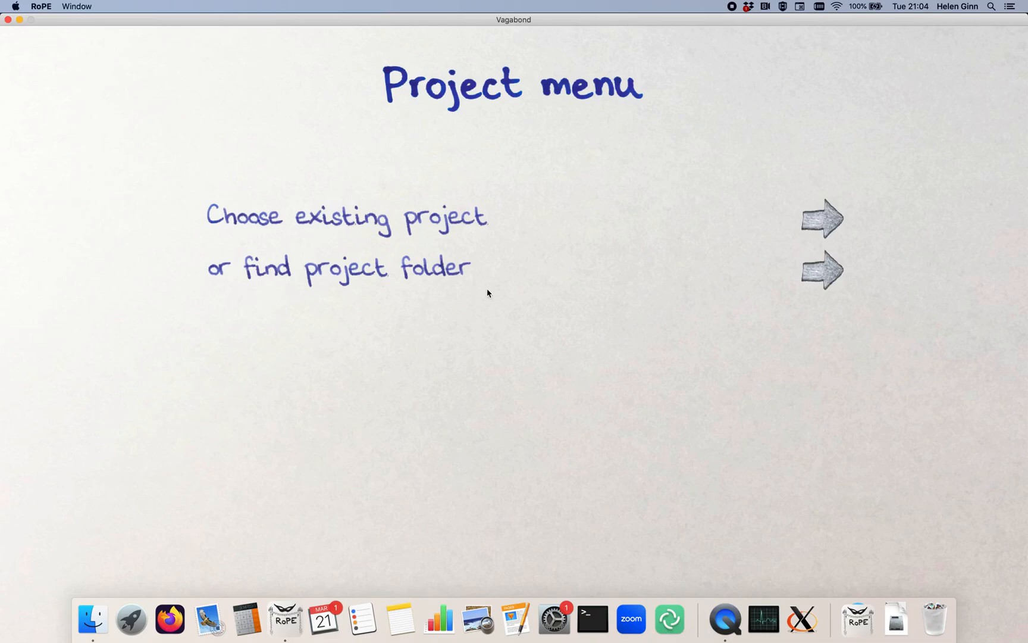
{"action": "left_click", "coordinate": [823, 279]}
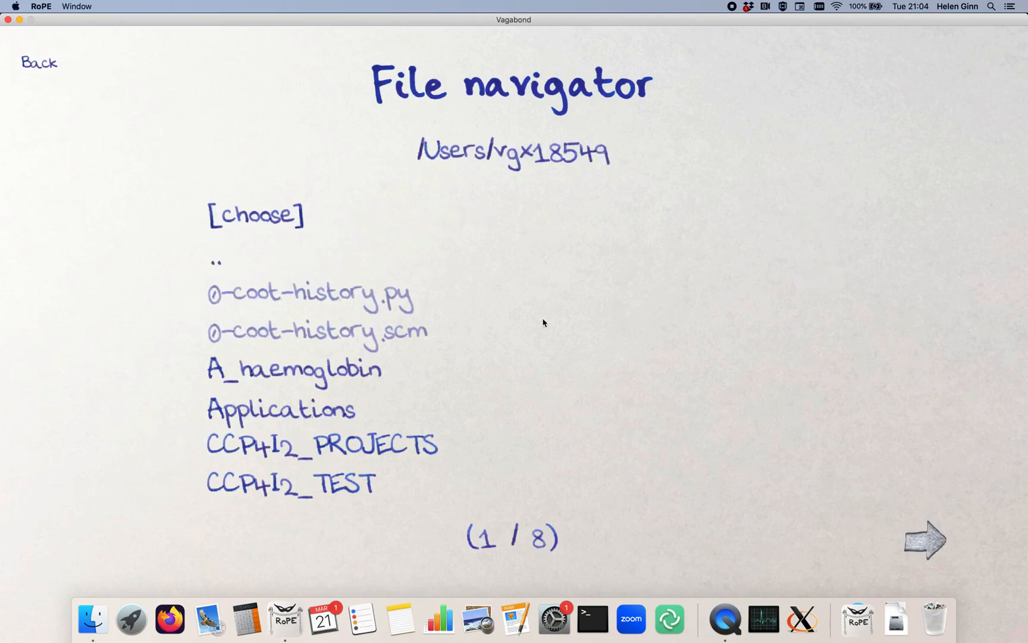
{"action": "left_click", "coordinate": [302, 379]}
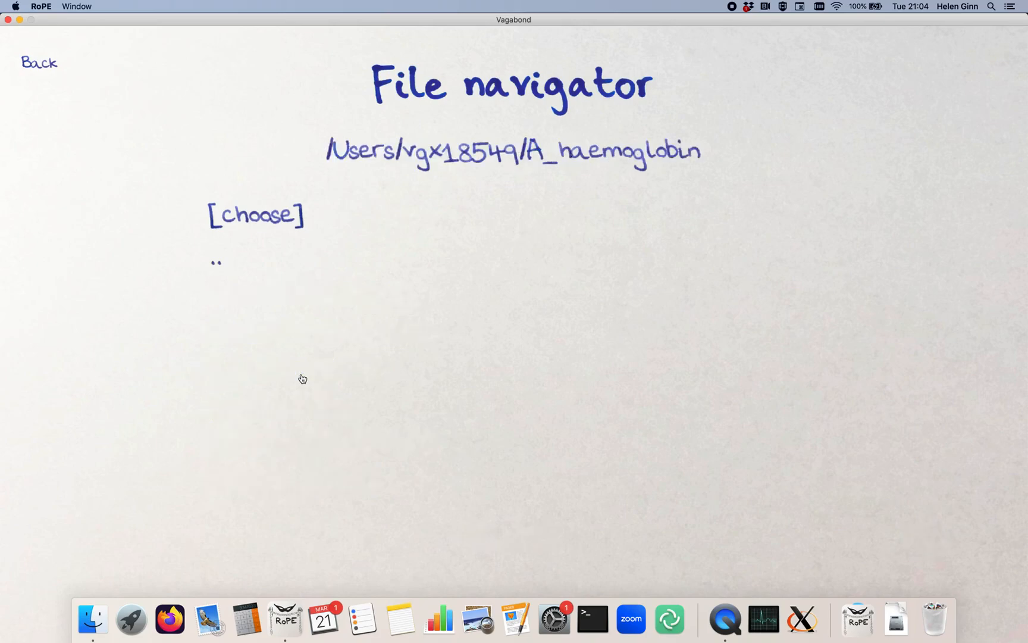
{"action": "left_click", "coordinate": [268, 216]}
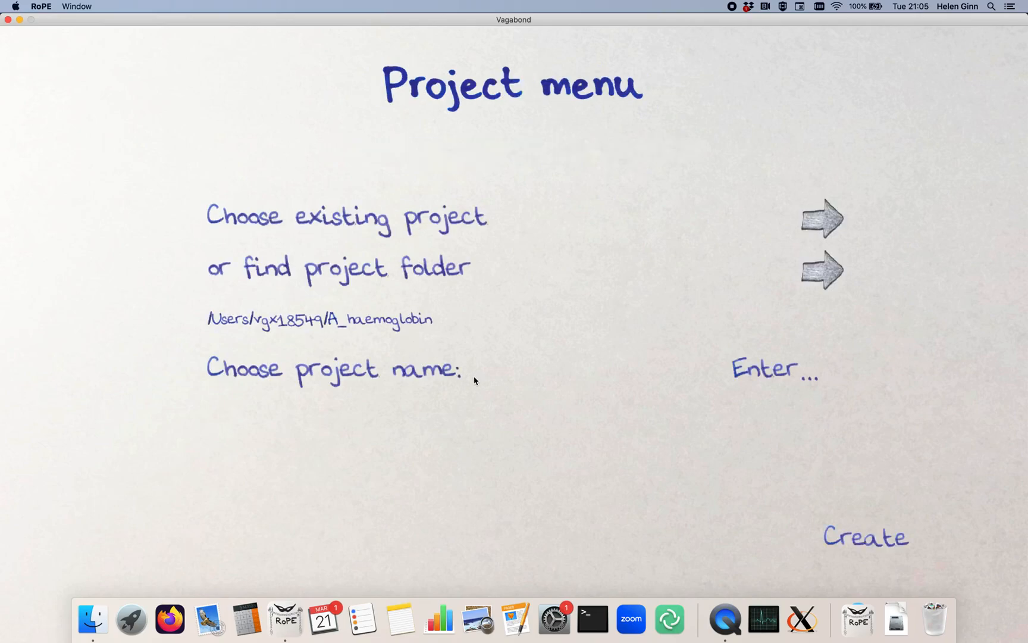
- Name the project haemoglobin and create it
{"action": "left_click", "coordinate": [767, 374]}
{"action": "type", "text": "haemoglobin"}
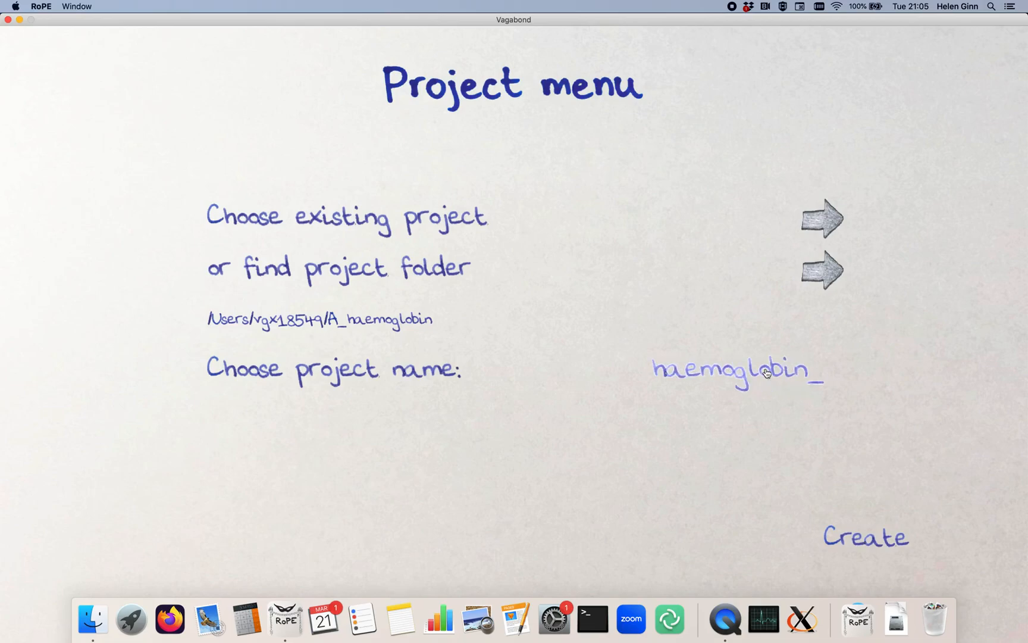
{"action": "key", "text": "Return"}
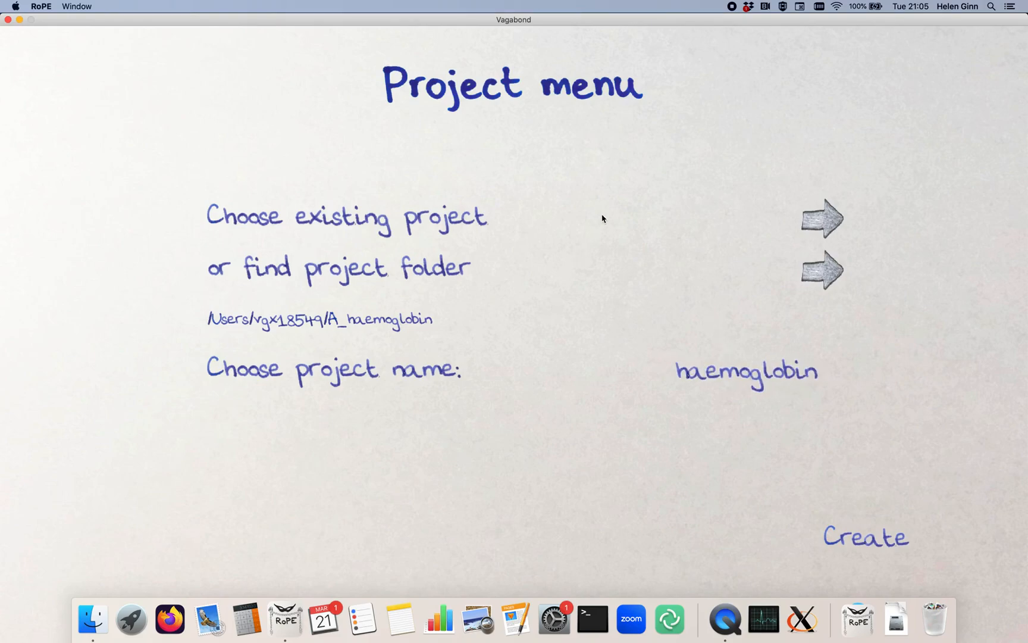
{"action": "left_click", "coordinate": [877, 541]}
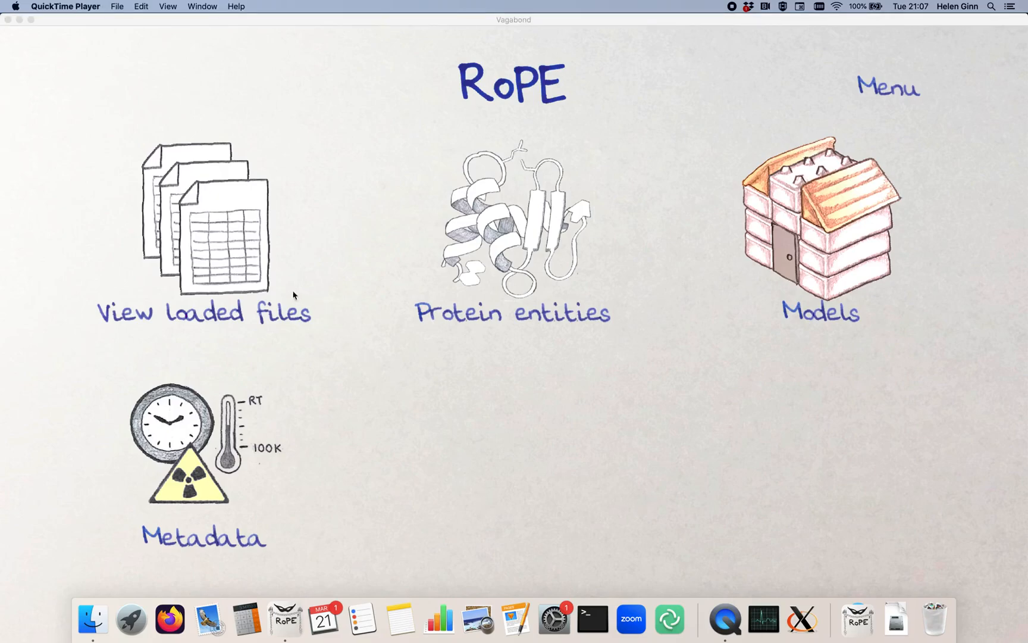
- Check the project's list of loaded files and return to the main screen
{"action": "left_click", "coordinate": [355, 31]}
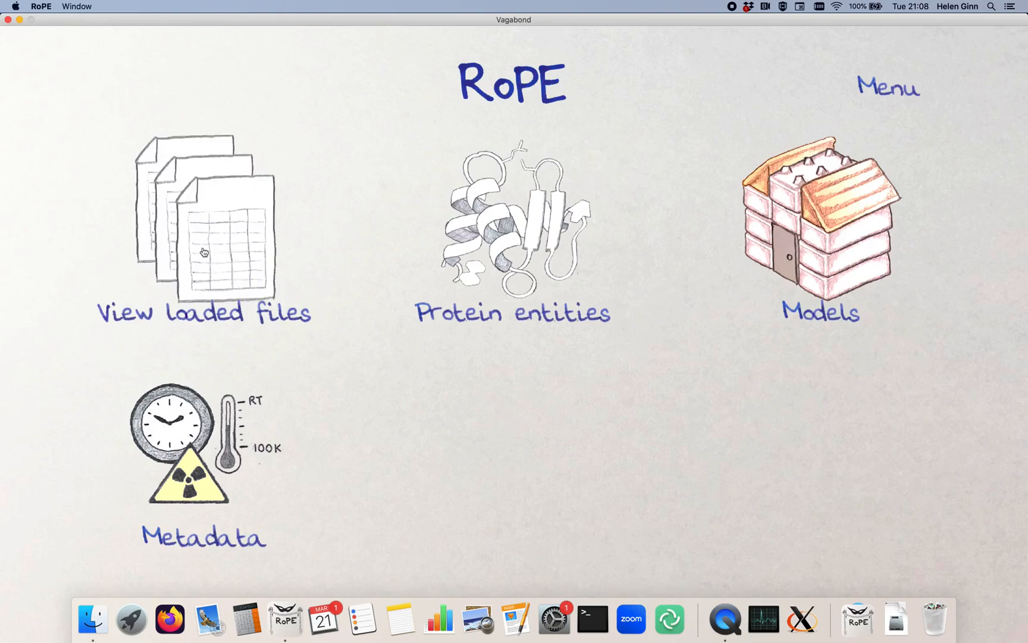
{"action": "left_click", "coordinate": [216, 229]}
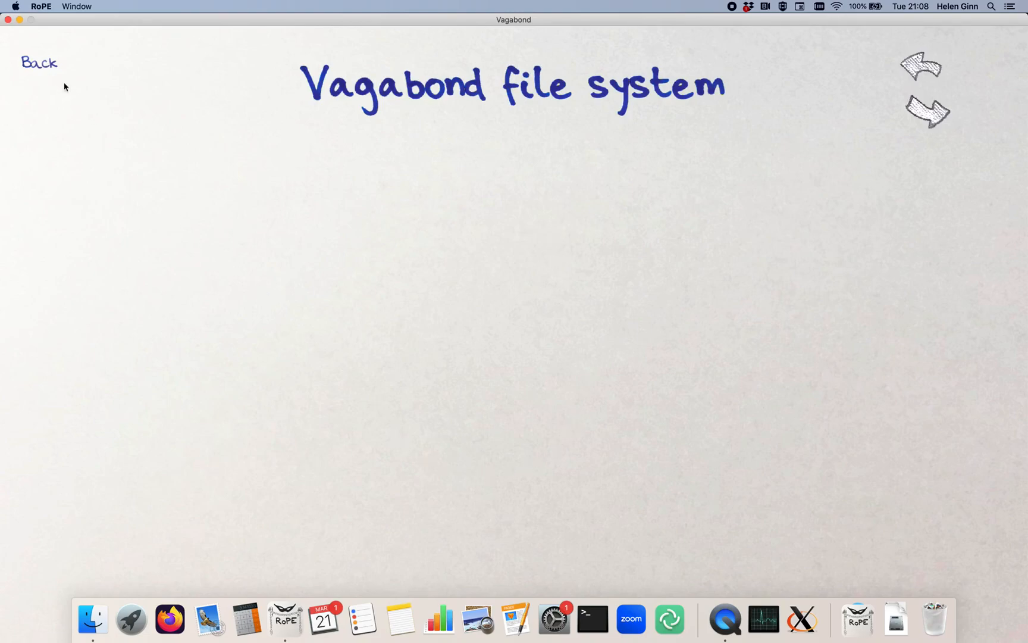
{"action": "left_click", "coordinate": [41, 64]}
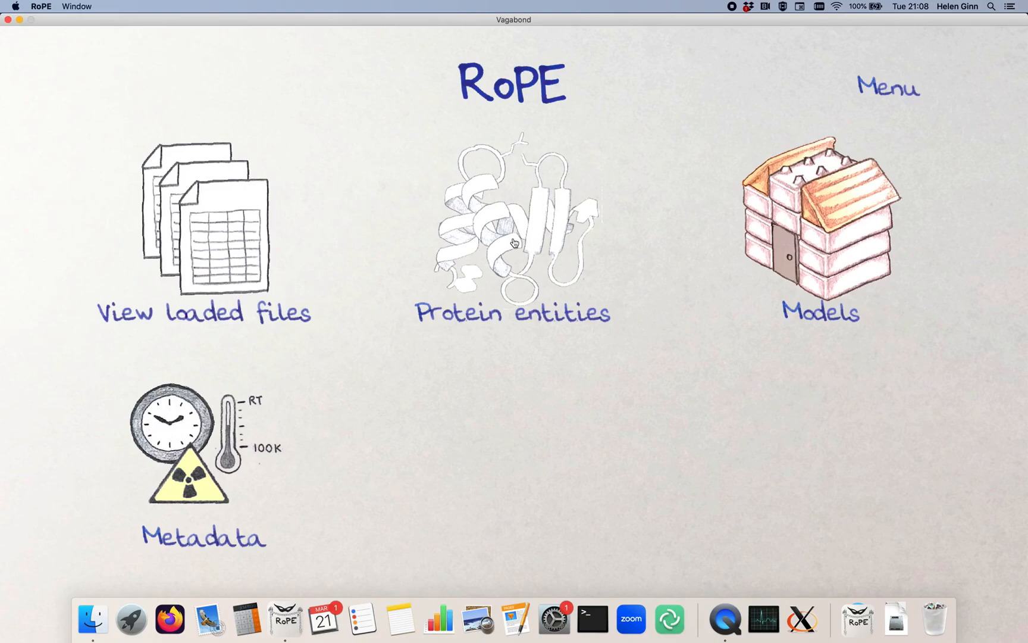
- Start adding a new protein entity from a UniProt ID
{"action": "left_click", "coordinate": [517, 241]}
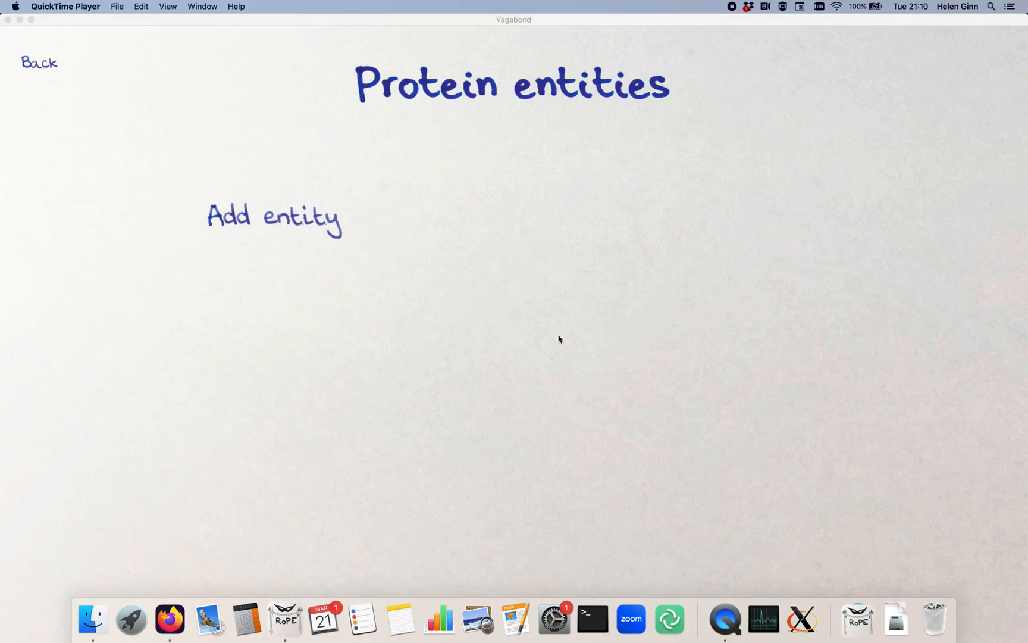
{"action": "left_click", "coordinate": [291, 221]}
{"action": "left_click", "coordinate": [277, 220]}
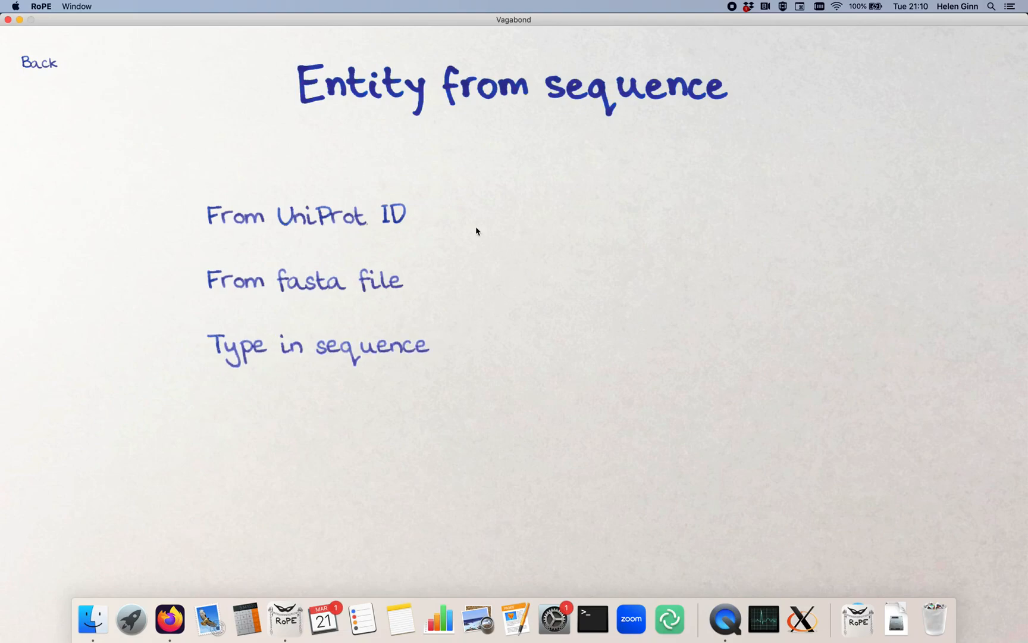
{"action": "left_click", "coordinate": [361, 222]}
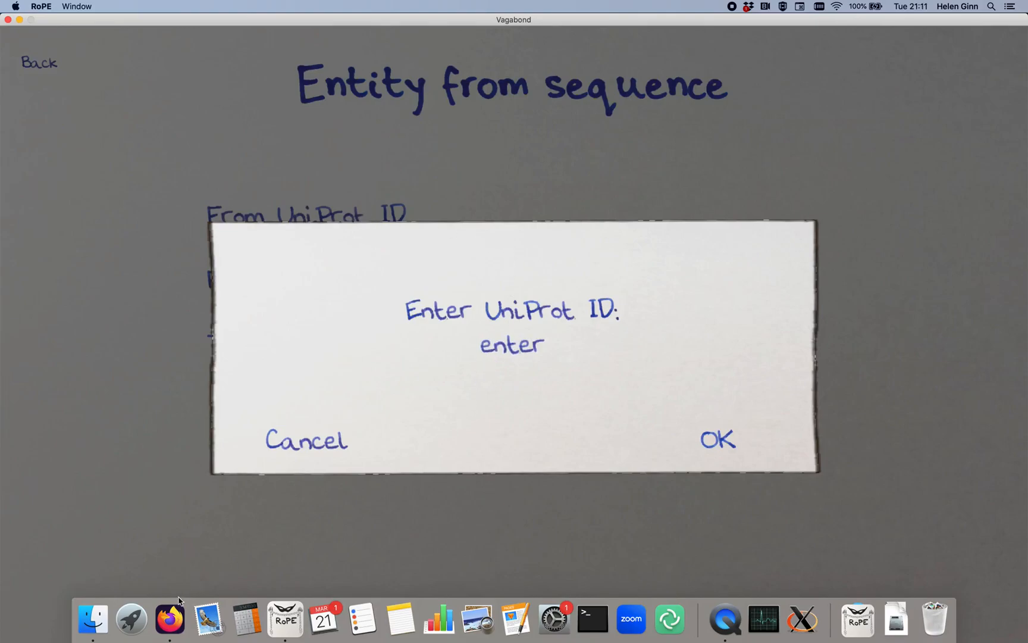
- Switch to Firefox and look up the haemoglobin alpha chain's UniProt ID on the RCSB PDB page for 2HBS
{"action": "left_click", "coordinate": [171, 620]}
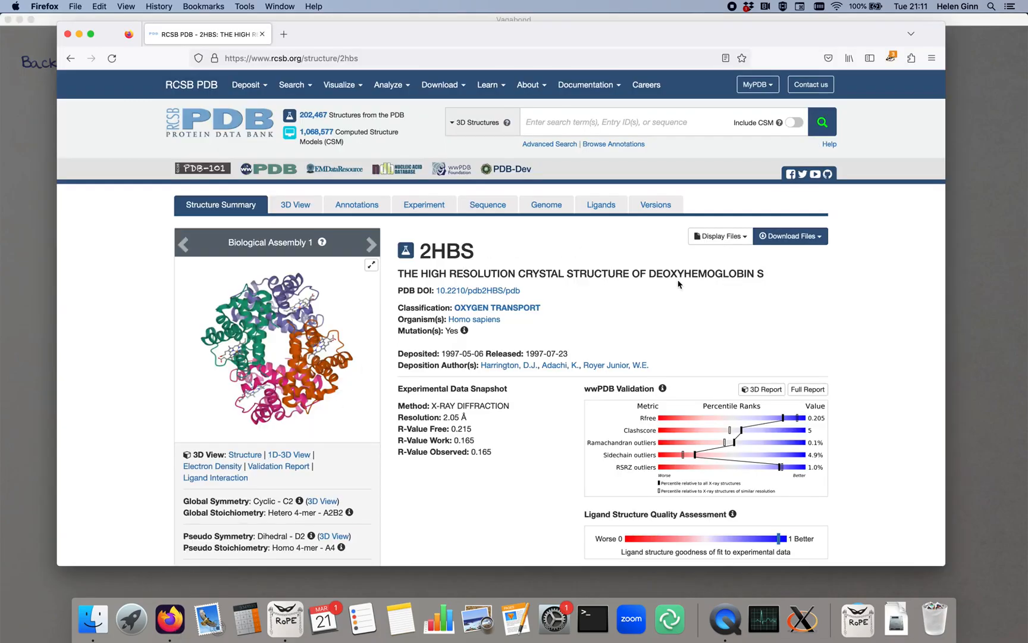
{"action": "scroll", "coordinate": [839, 296], "scroll_direction": "down", "scroll_amount": 1}
{"action": "scroll", "coordinate": [839, 296], "scroll_direction": "down", "scroll_amount": 15}
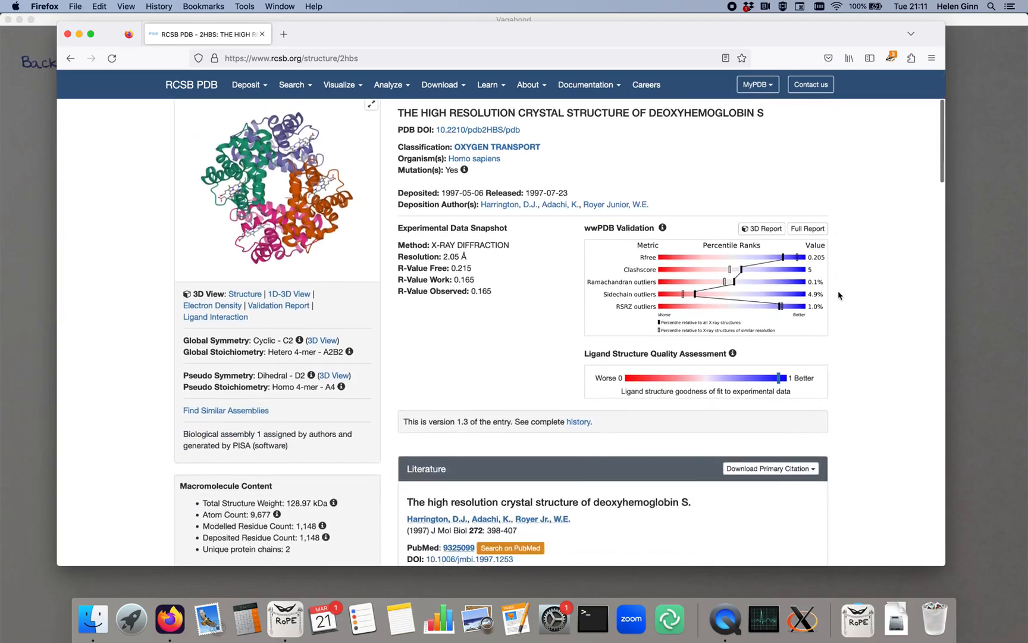
{"action": "scroll", "coordinate": [839, 296], "scroll_direction": "down", "scroll_amount": 5}
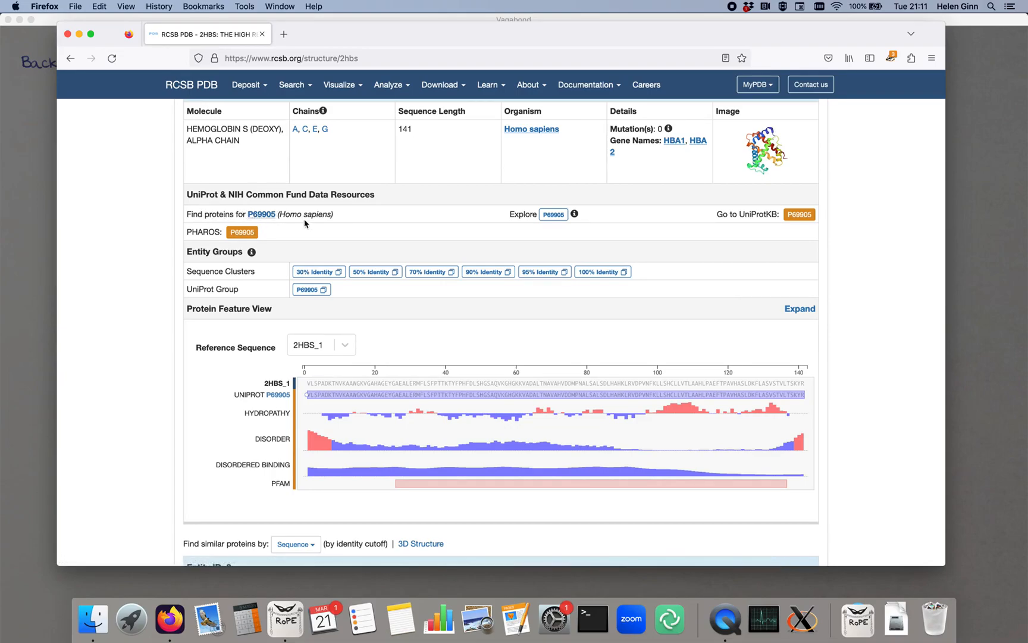
{"action": "scroll", "coordinate": [144, 223], "scroll_direction": "up", "scroll_amount": 3}
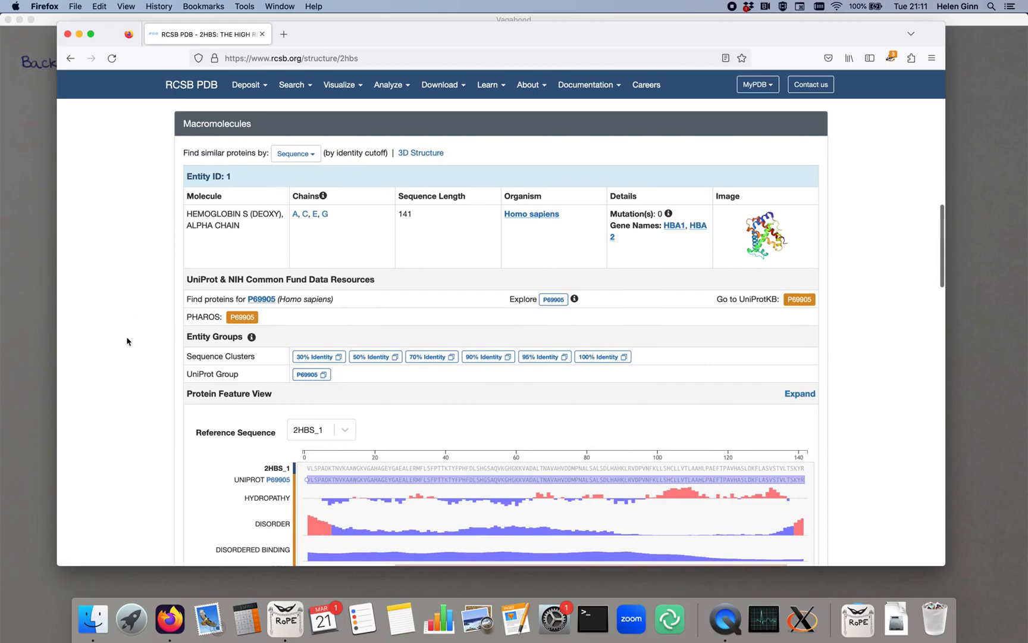
{"action": "scroll", "coordinate": [126, 355], "scroll_direction": "down", "scroll_amount": 8}
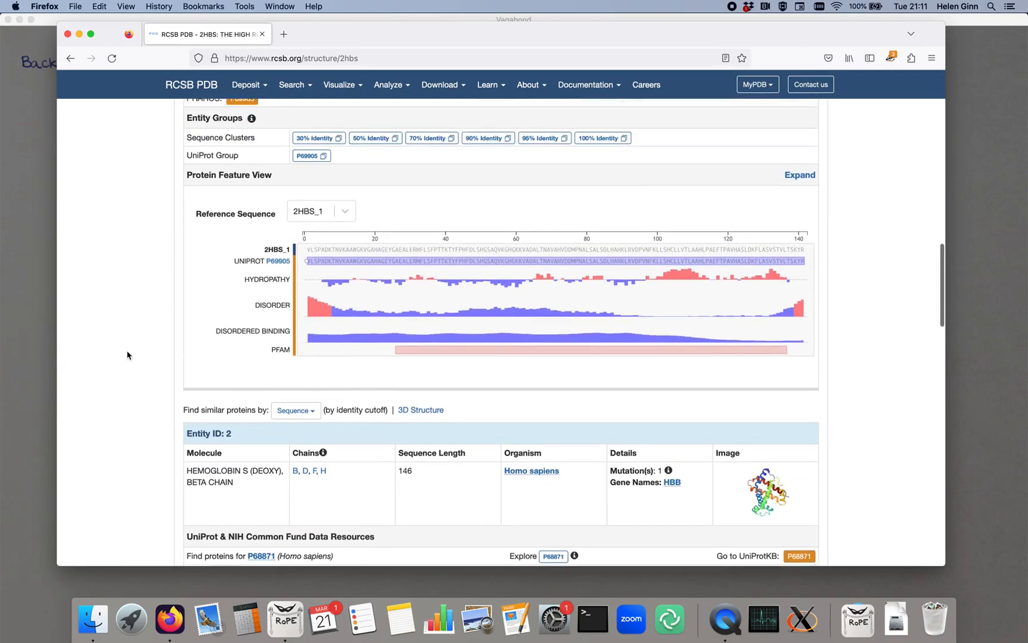
{"action": "scroll", "coordinate": [126, 355], "scroll_direction": "up", "scroll_amount": 7}
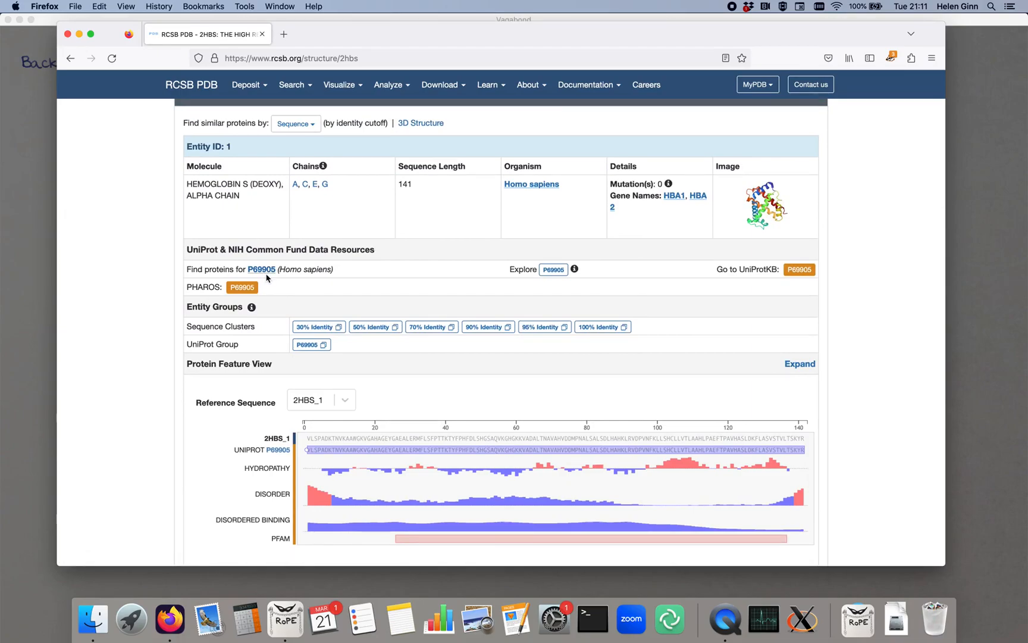
- Return to RoPE and load the entity's reference sequence with UniProt ID P69905
{"action": "left_click", "coordinate": [22, 331]}
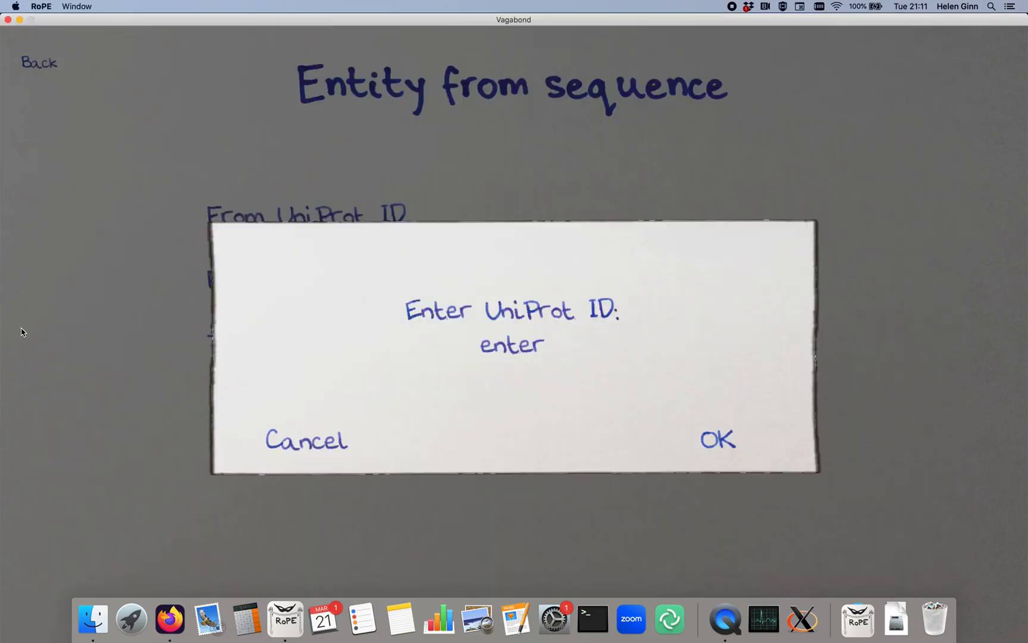
{"action": "left_click", "coordinate": [536, 358]}
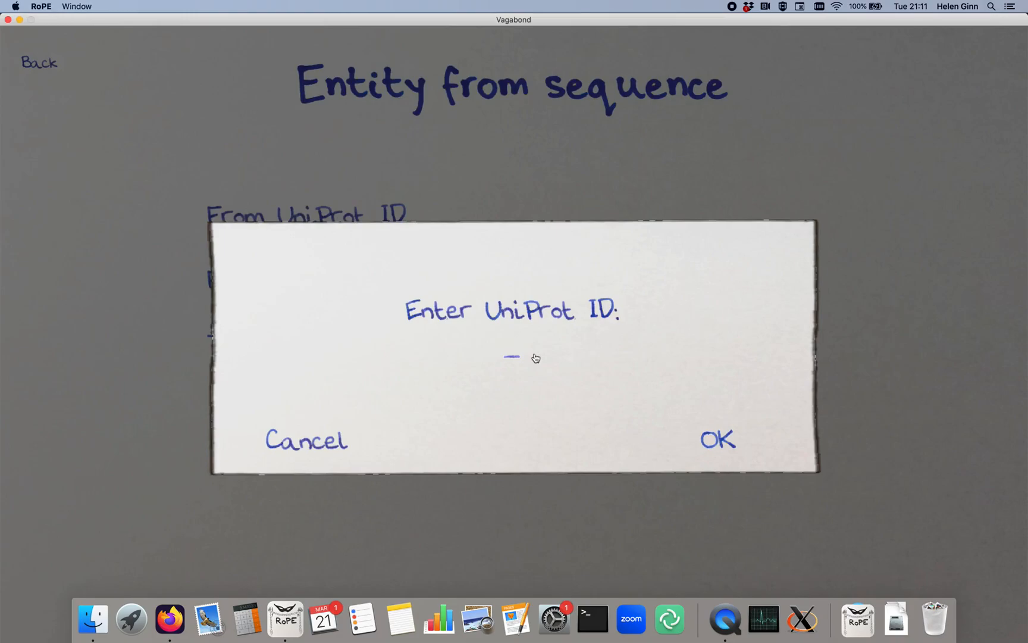
{"action": "type", "text": "P699"}
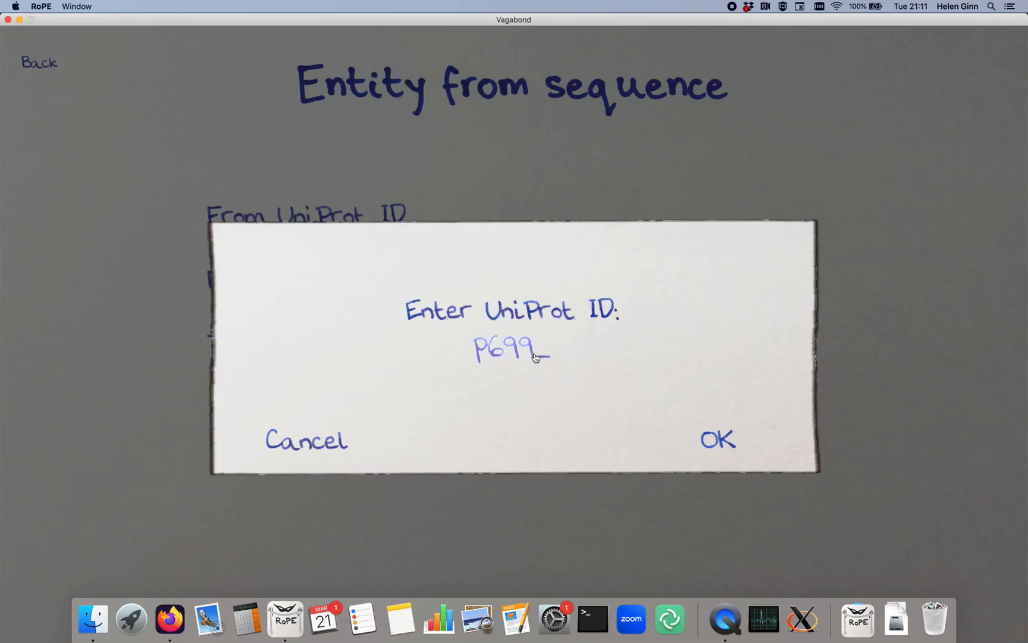
{"action": "type", "text": "05"}
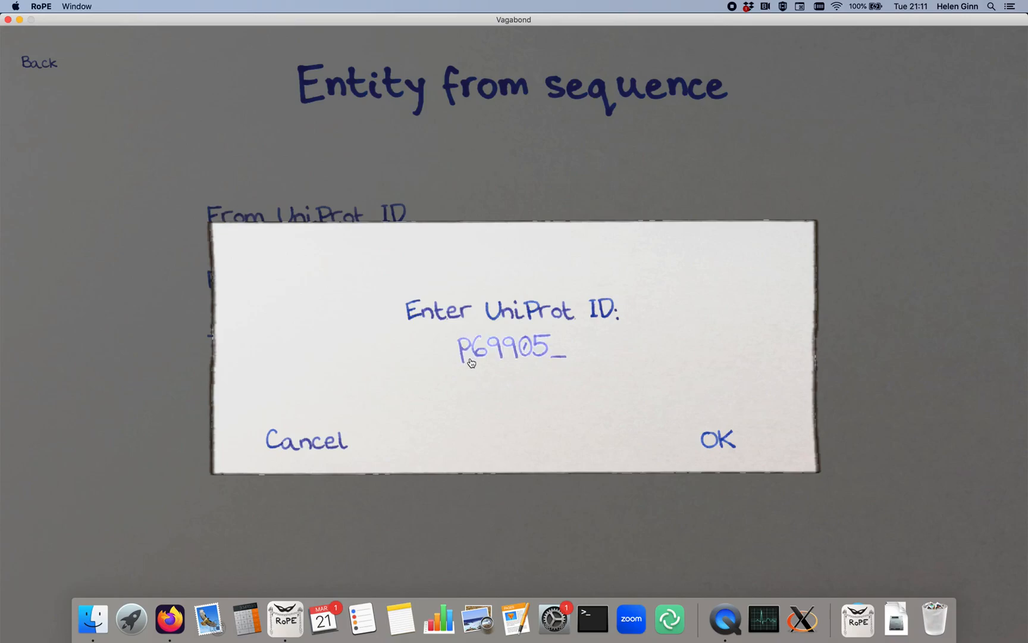
{"action": "left_click", "coordinate": [718, 439]}
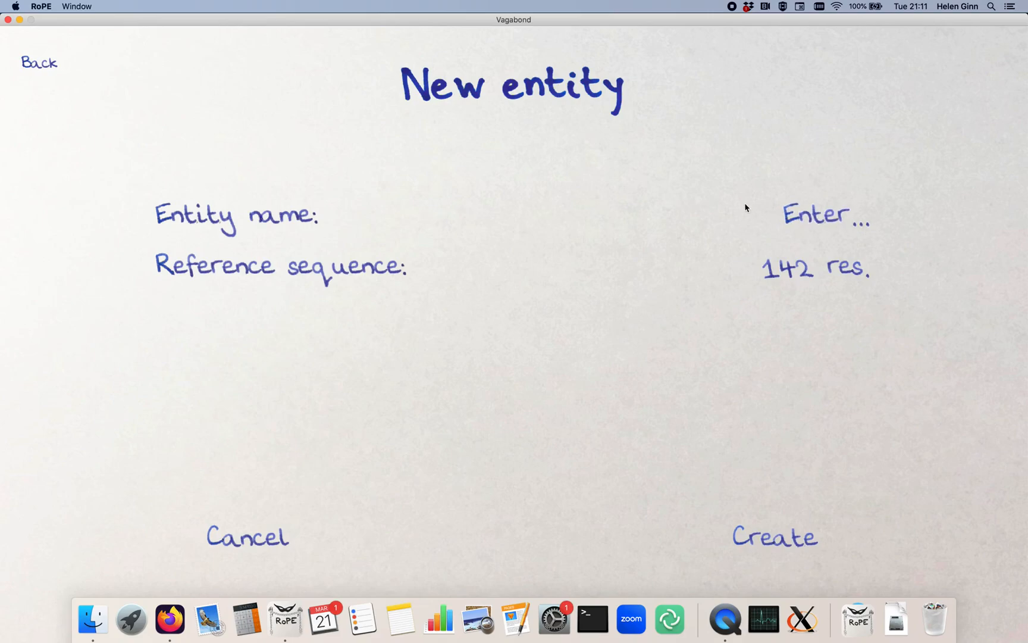
- Name the new entity alpha and create it
{"action": "left_click", "coordinate": [831, 222]}
{"action": "type", "text": "alpha"}
{"action": "key", "text": "Return"}
{"action": "left_click", "coordinate": [774, 536]}
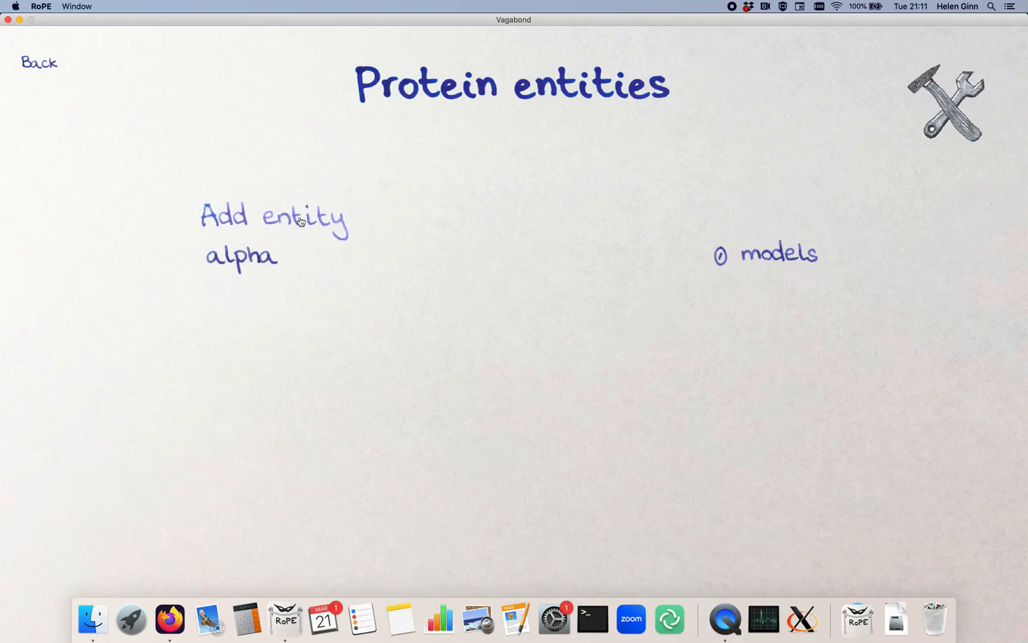
- Start adding another entity from a UniProt ID and find the beta chain's ID on the 2HBS page in Firefox
{"action": "left_click", "coordinate": [293, 222]}
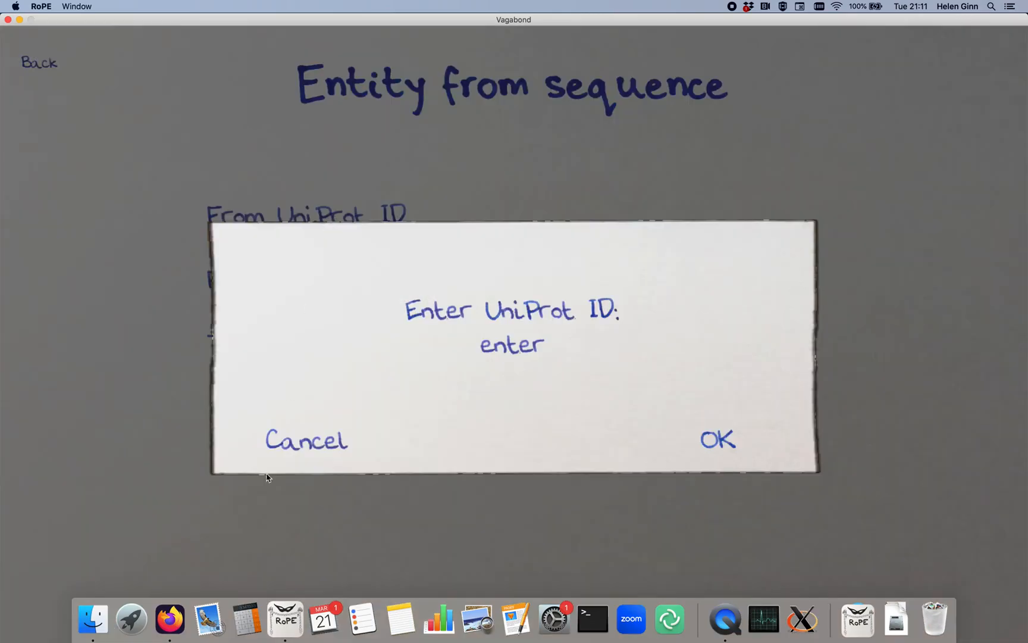
{"action": "left_click", "coordinate": [171, 620]}
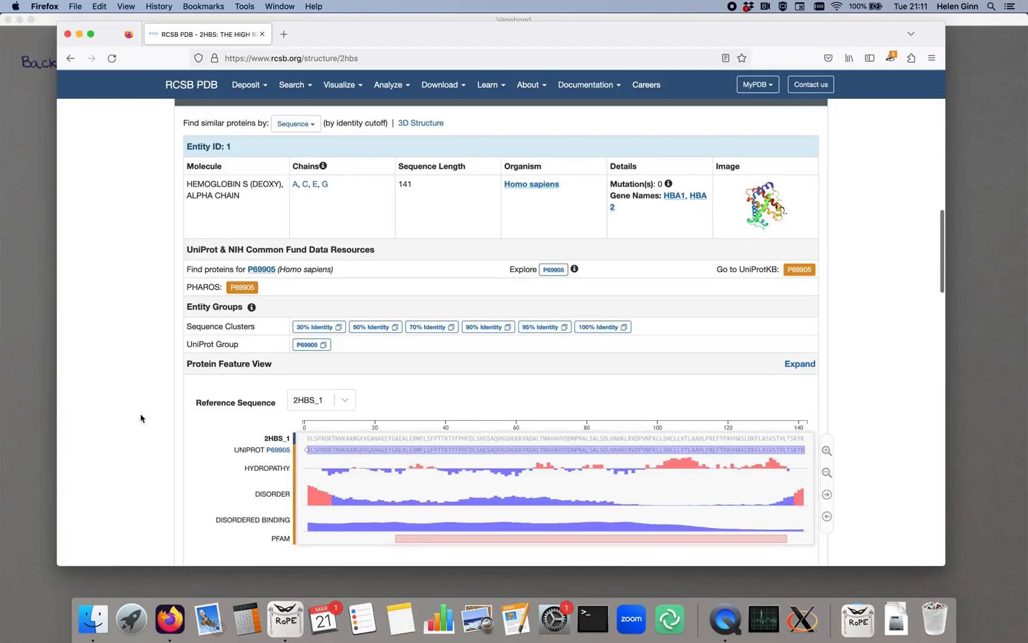
{"action": "scroll", "coordinate": [143, 420], "scroll_direction": "down", "scroll_amount": 10}
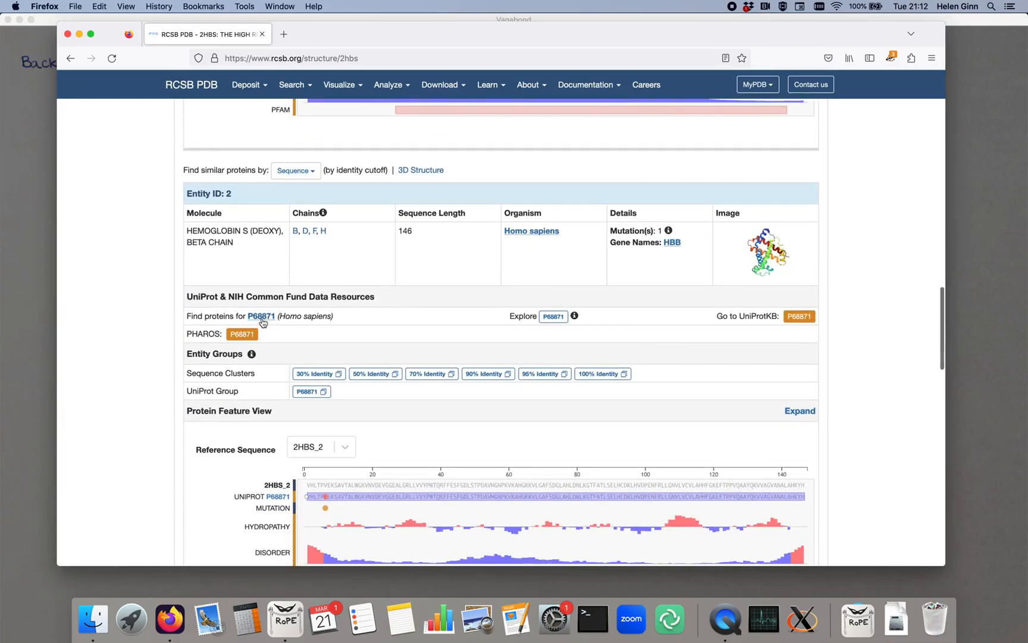
- Return to RoPE and load the second entity's reference sequence with UniProt ID P68871
{"action": "left_click", "coordinate": [20, 360]}
{"action": "left_click", "coordinate": [497, 343]}
{"action": "type", "text": "P68871"}
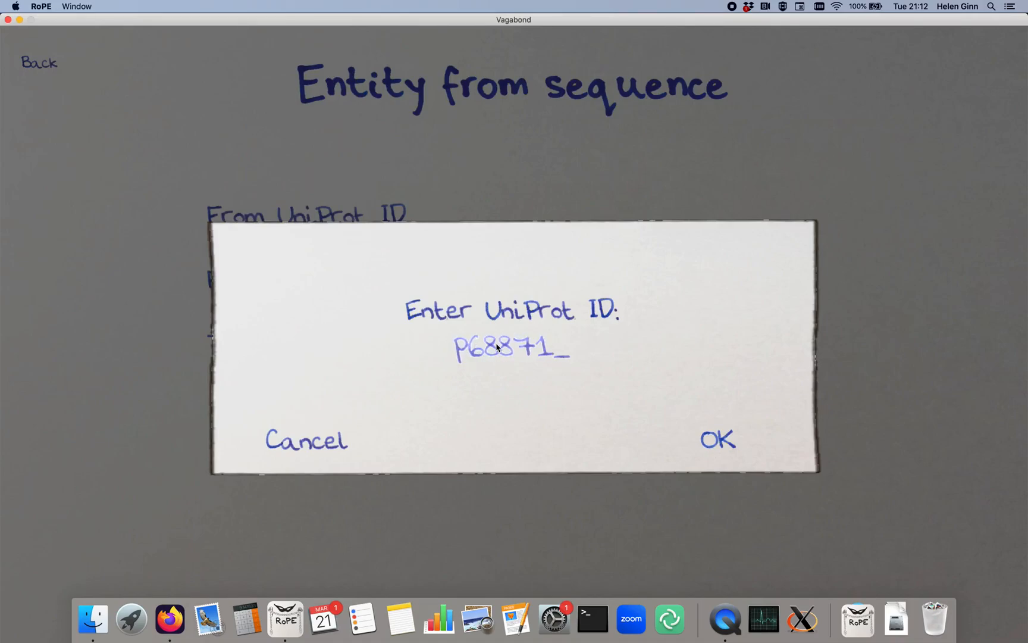
{"action": "left_click", "coordinate": [712, 439]}
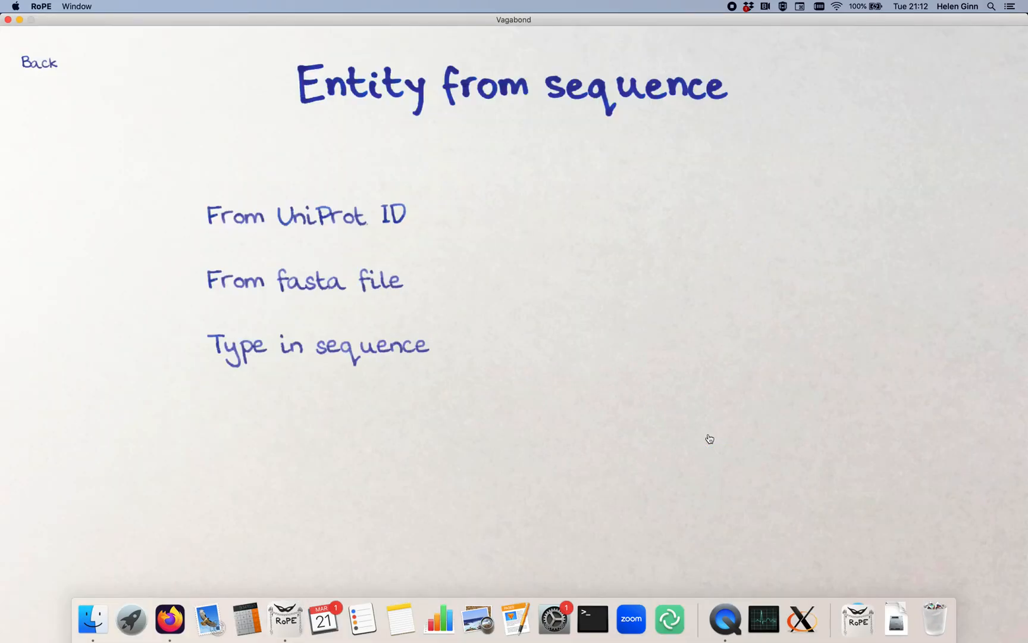
- Name the second entity beta and create it
{"action": "left_click", "coordinate": [812, 229]}
{"action": "type", "text": "beta"}
{"action": "key", "text": "Return"}
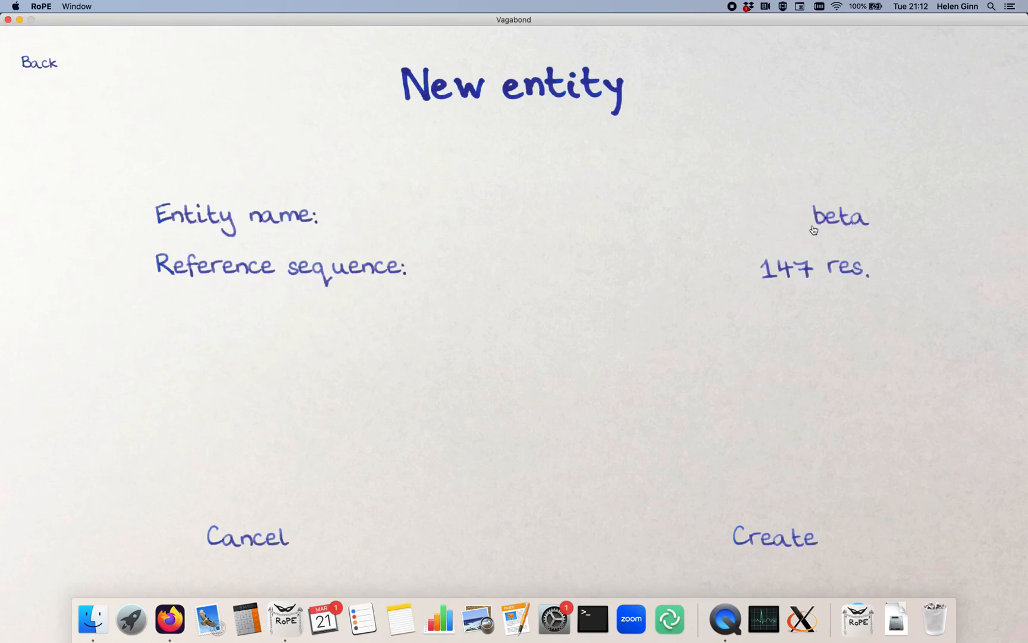
{"action": "left_click", "coordinate": [800, 543]}
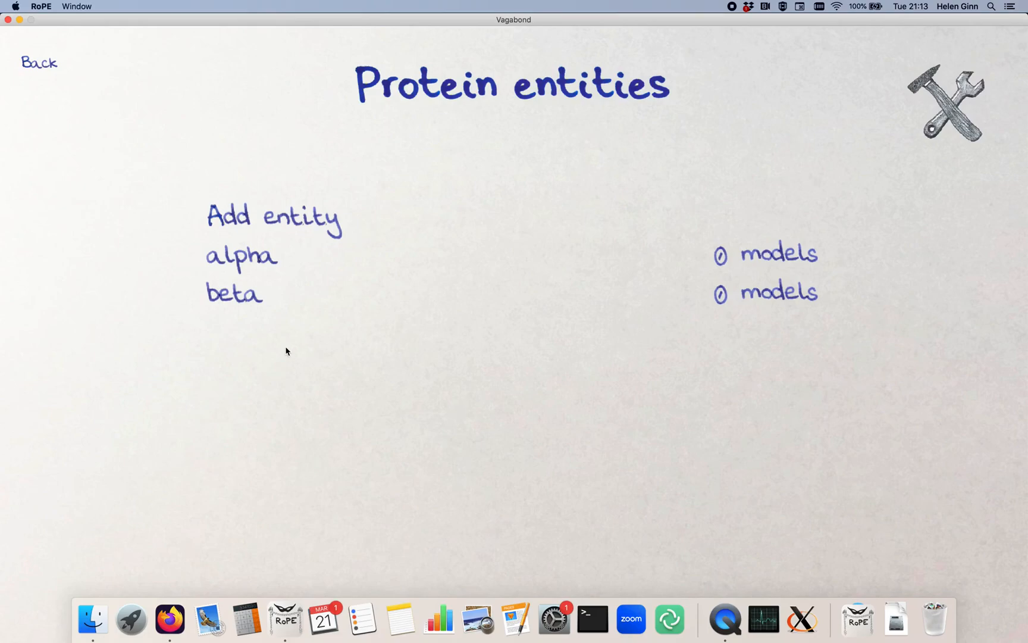
- Open the beta entity and view its reference sequence
{"action": "left_click", "coordinate": [244, 305]}
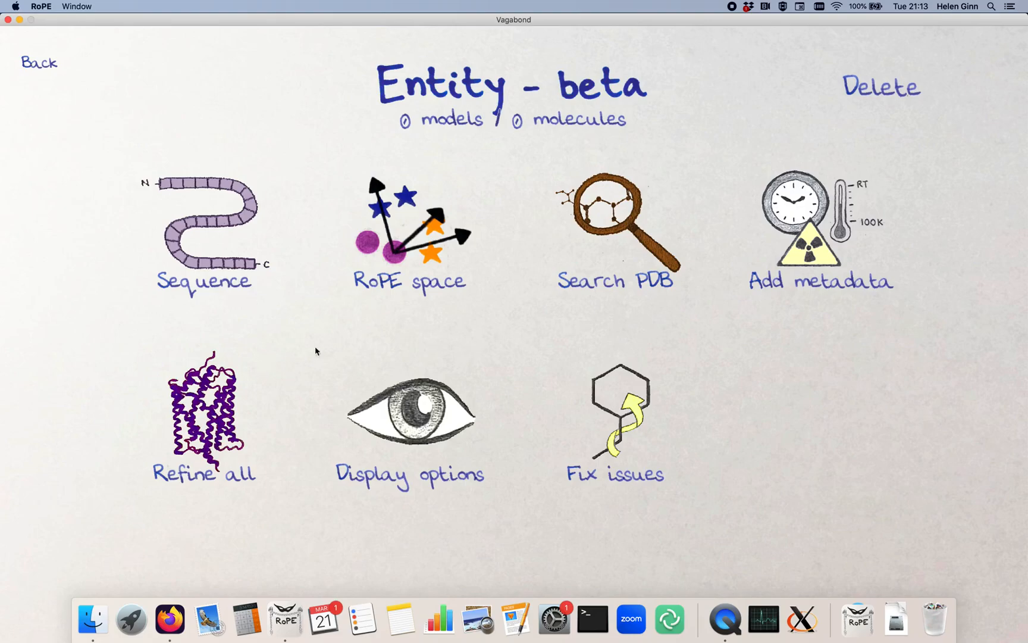
{"action": "left_click", "coordinate": [218, 244]}
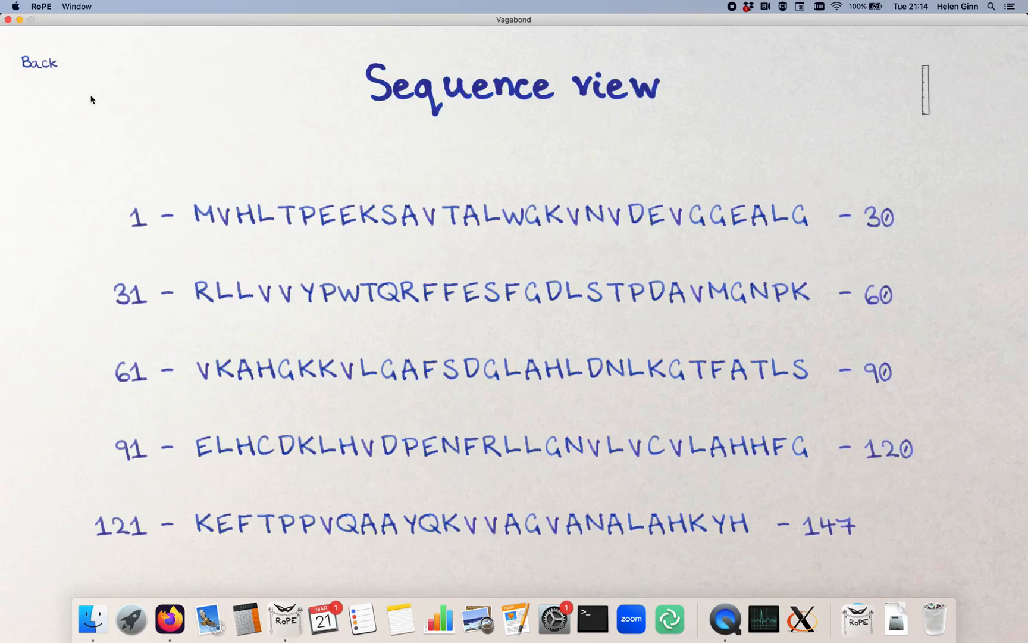
- Search the PDB by the beta sequence with a sequence identity cutoff of 98 and a maximum of 500 structures
{"action": "left_click", "coordinate": [39, 62]}
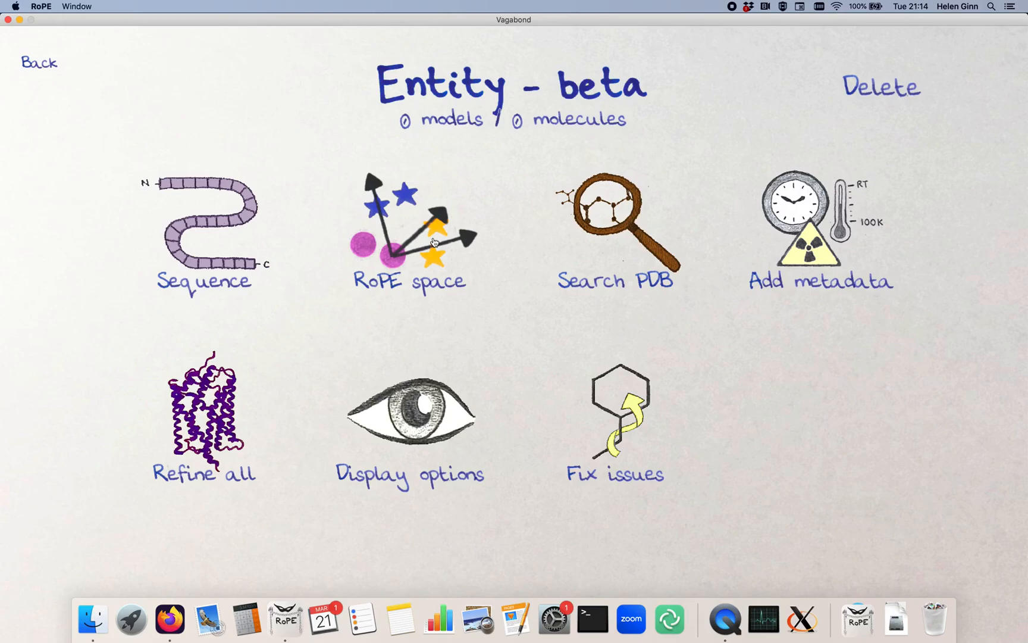
{"action": "left_click", "coordinate": [634, 228]}
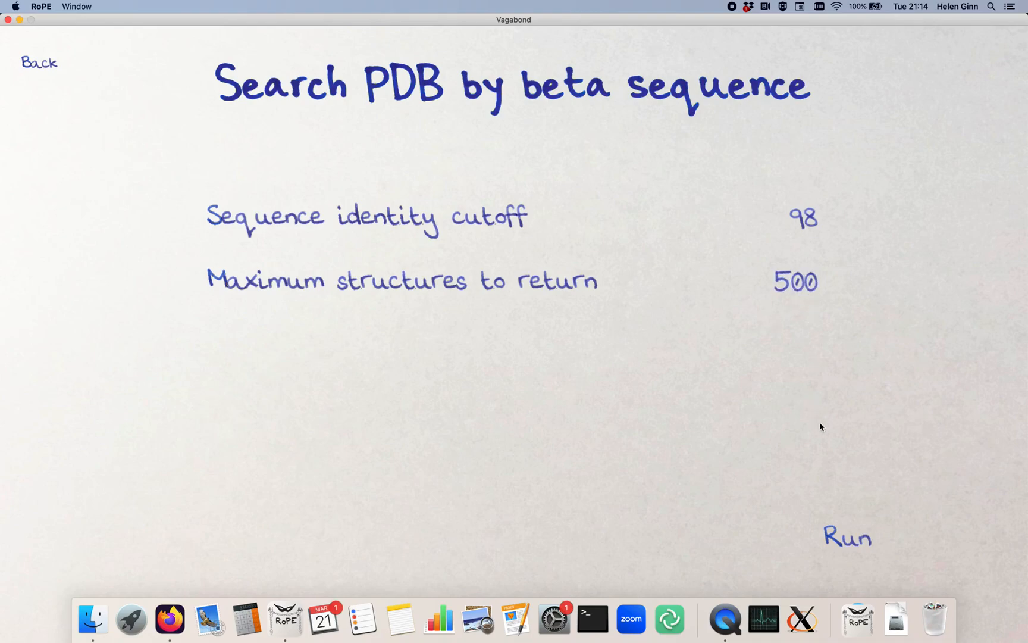
{"action": "left_click", "coordinate": [849, 539]}
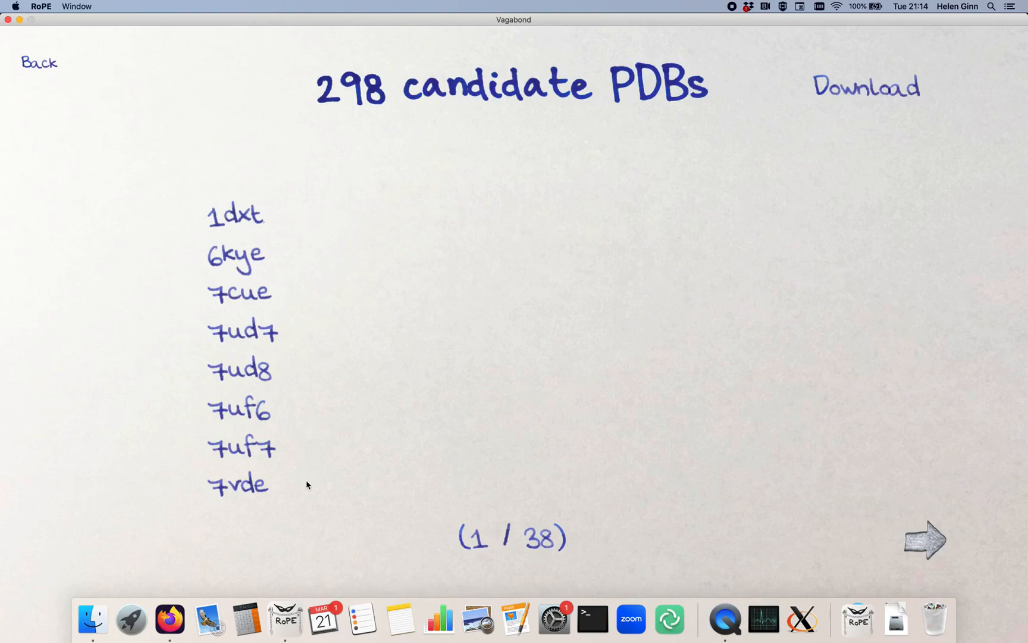
- Look through the candidate PDB list and download all candidate files, where available, from pdb-redo
{"action": "left_click", "coordinate": [934, 544]}
{"action": "left_click", "coordinate": [933, 544]}
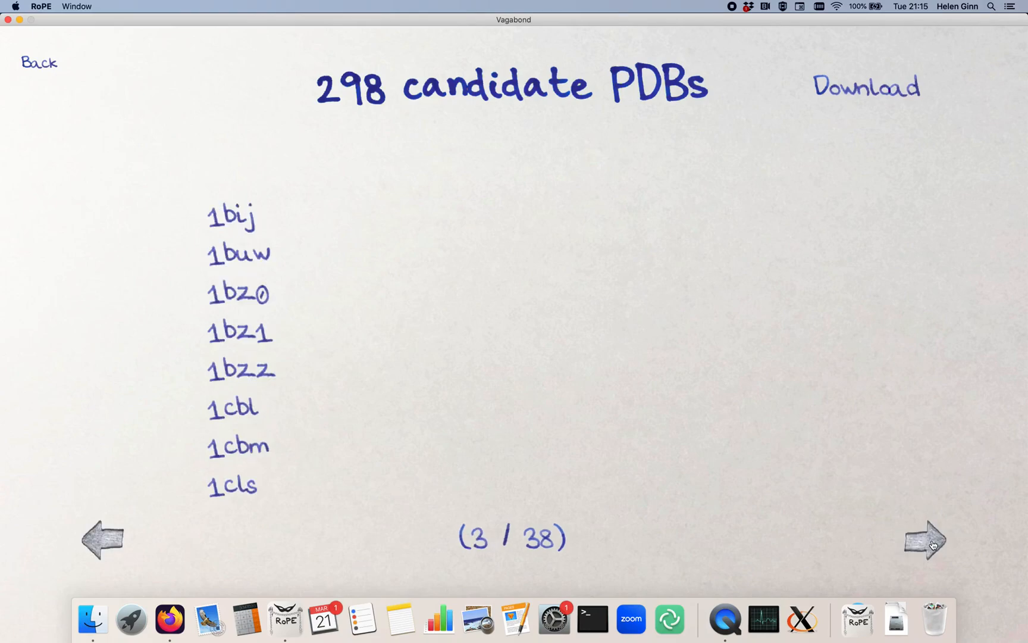
{"action": "left_click", "coordinate": [934, 545]}
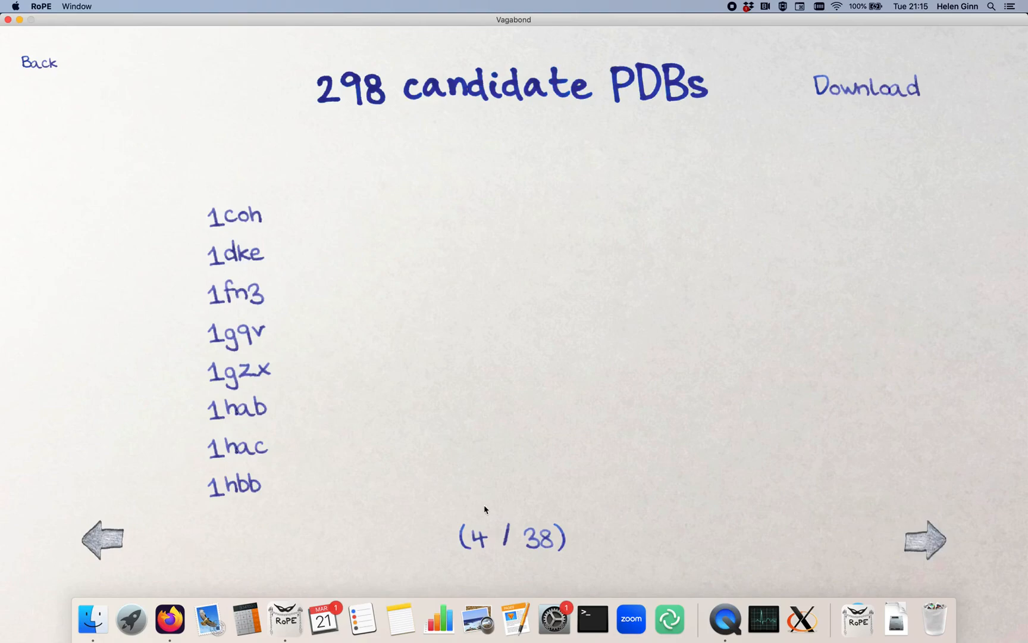
{"action": "left_click", "coordinate": [920, 547]}
{"action": "left_click", "coordinate": [920, 546]}
{"action": "left_click", "coordinate": [920, 547]}
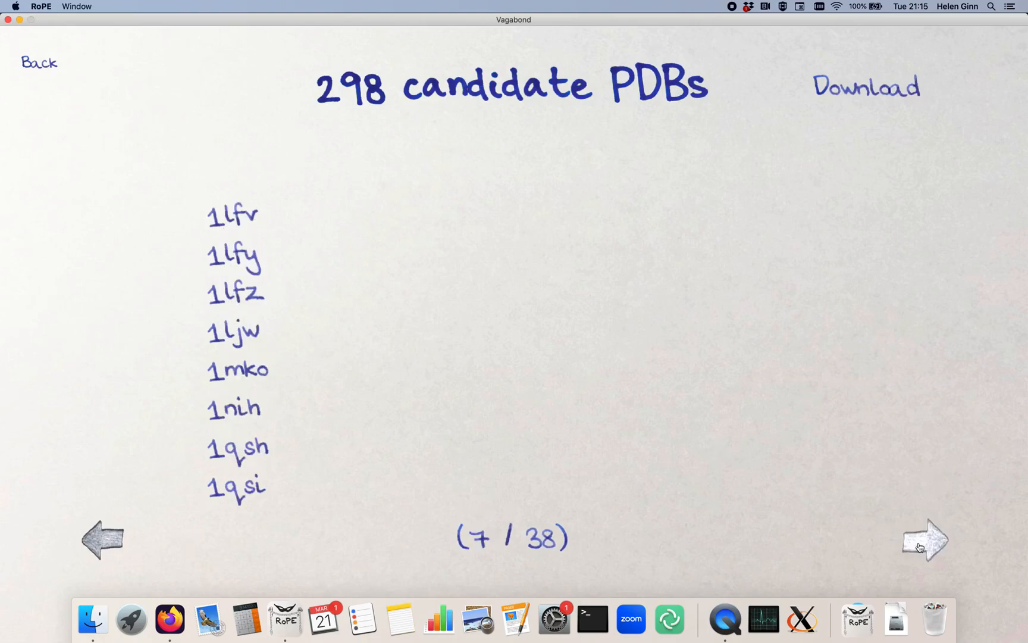
{"action": "left_click", "coordinate": [888, 97]}
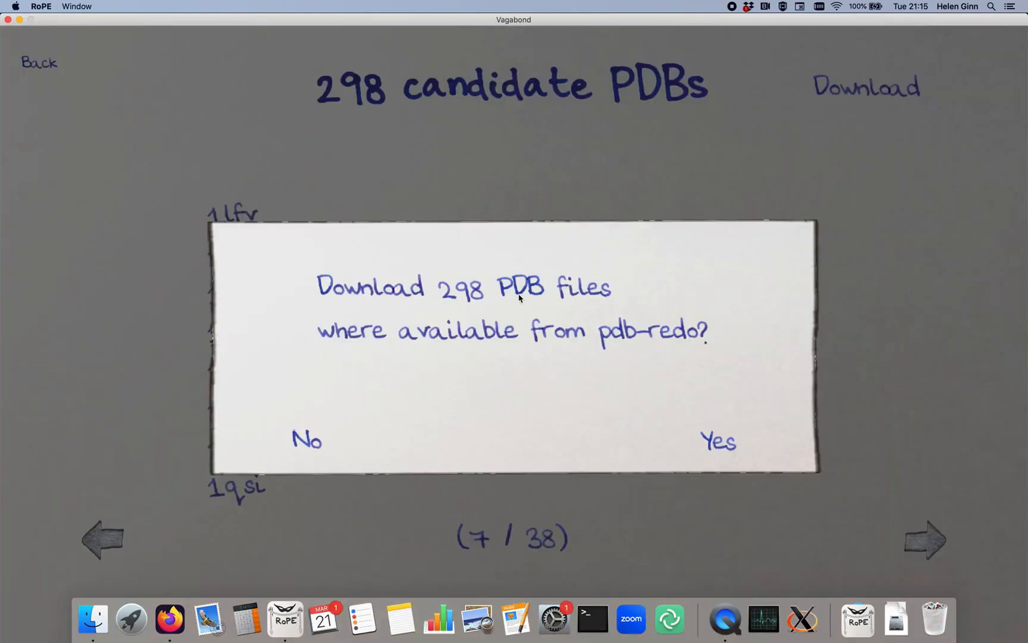
{"action": "left_click", "coordinate": [724, 445]}
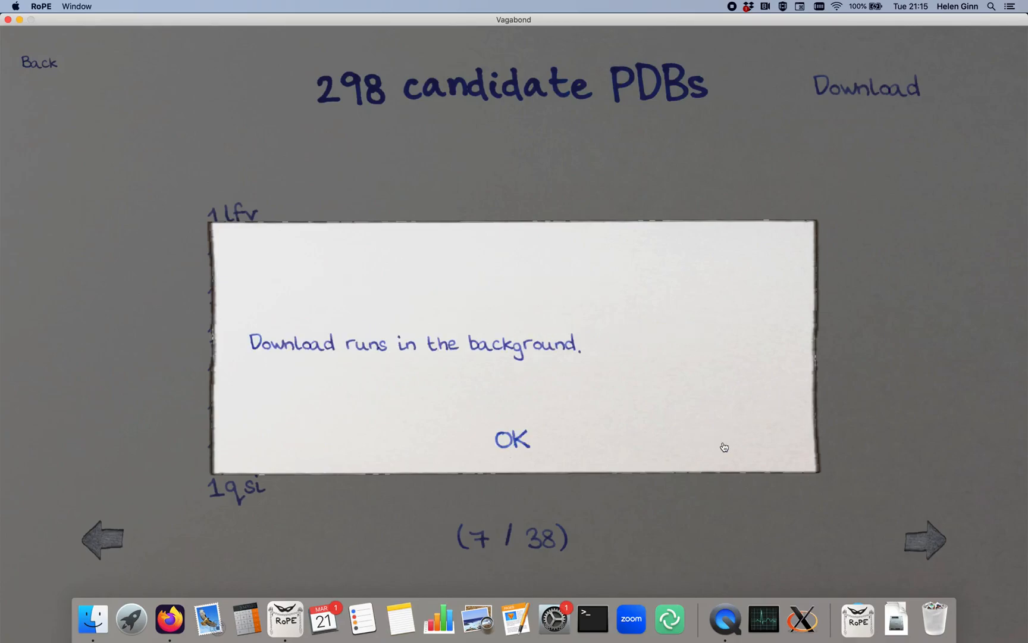
{"action": "left_click", "coordinate": [517, 449]}
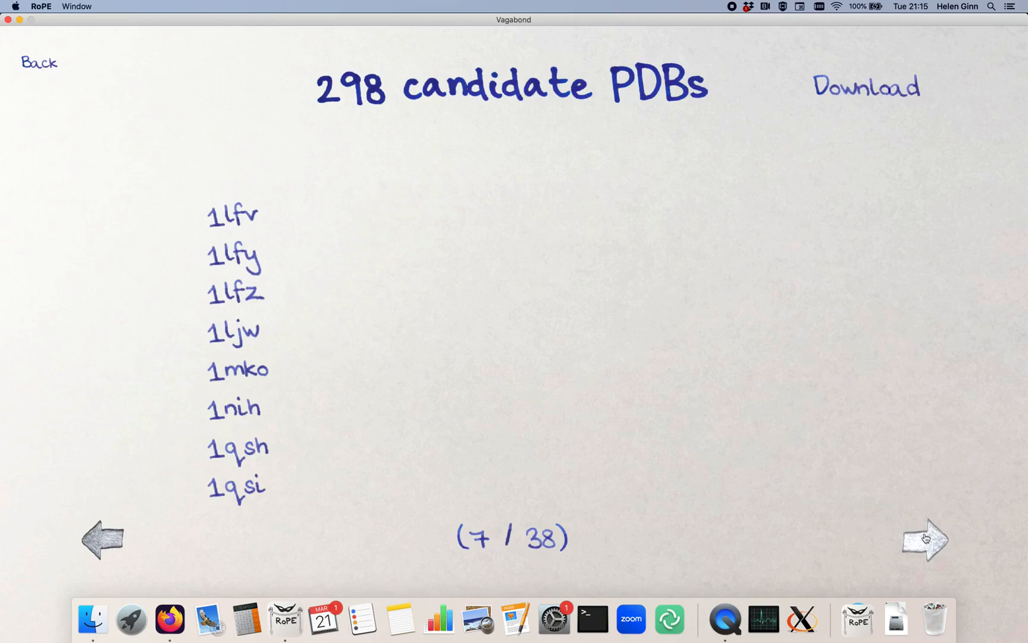
- Go back through the candidate PDB pages to check the download progress of the structures
{"action": "left_click", "coordinate": [113, 541]}
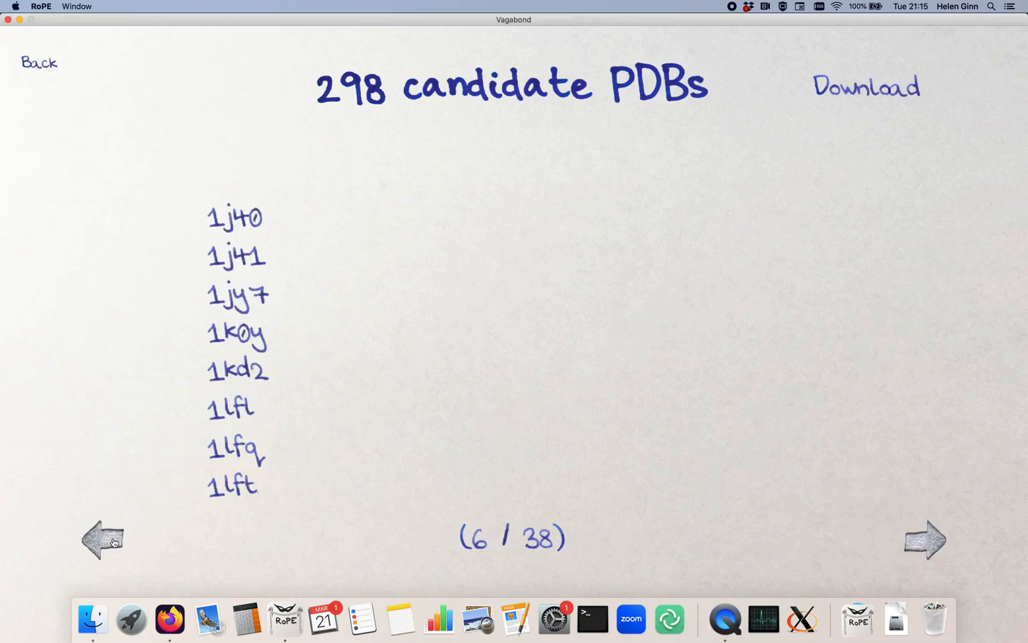
{"action": "left_click", "coordinate": [114, 542]}
{"action": "left_click", "coordinate": [115, 542]}
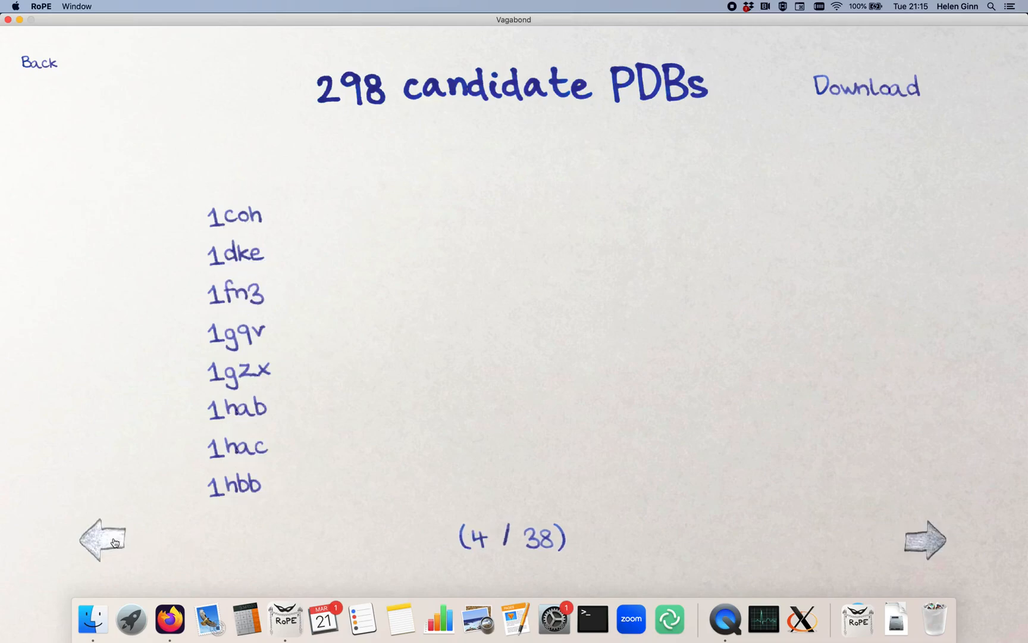
{"action": "left_click", "coordinate": [115, 542]}
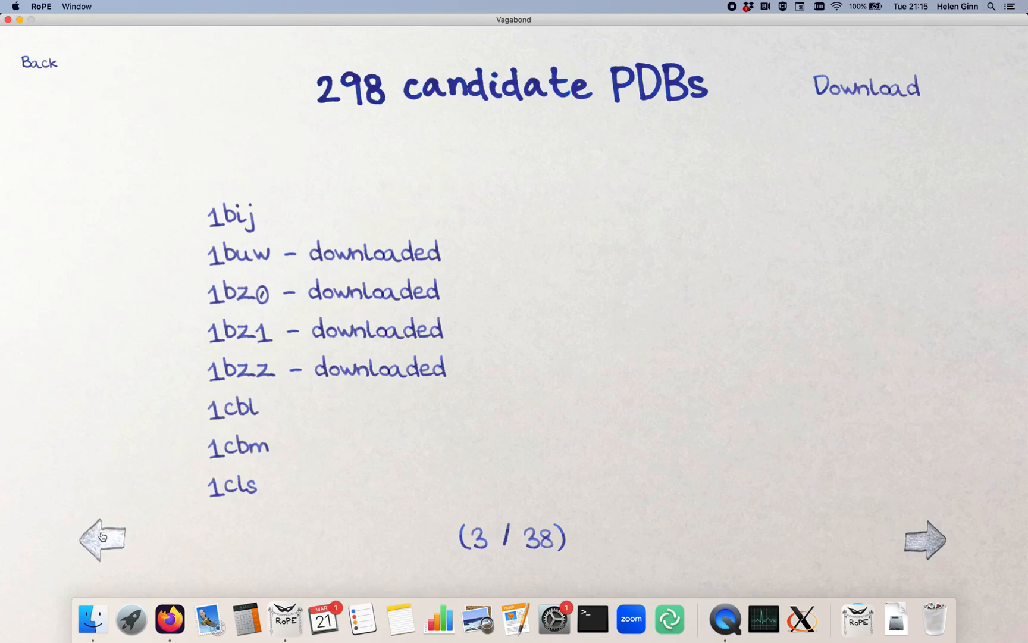
{"action": "left_click", "coordinate": [102, 535]}
{"action": "left_click", "coordinate": [924, 540]}
{"action": "left_click", "coordinate": [925, 540]}
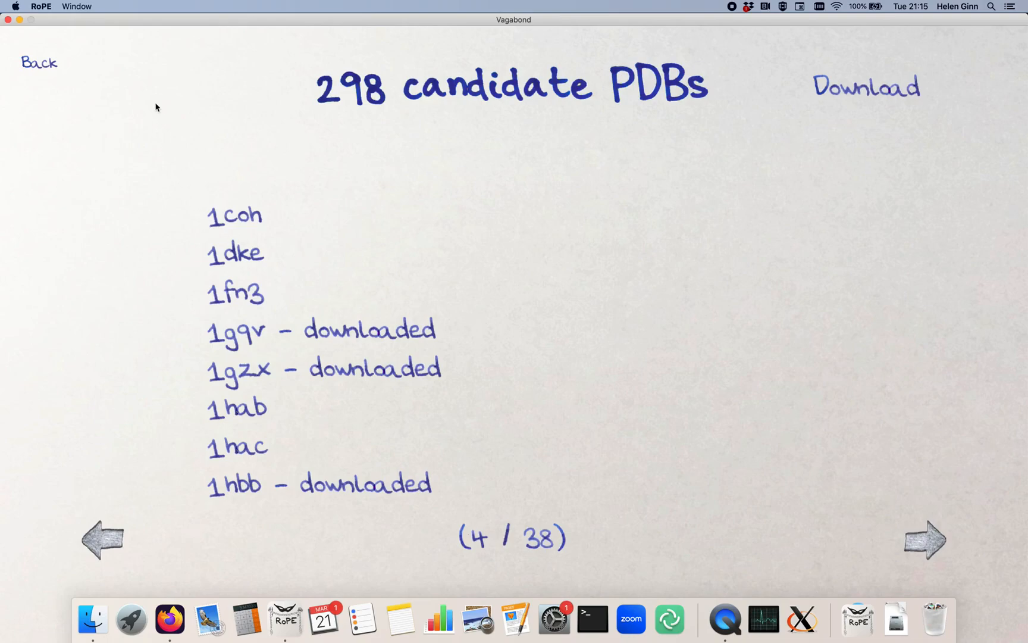
- Return to the main screen and view the list of loaded PDB files
{"action": "left_click", "coordinate": [40, 62]}
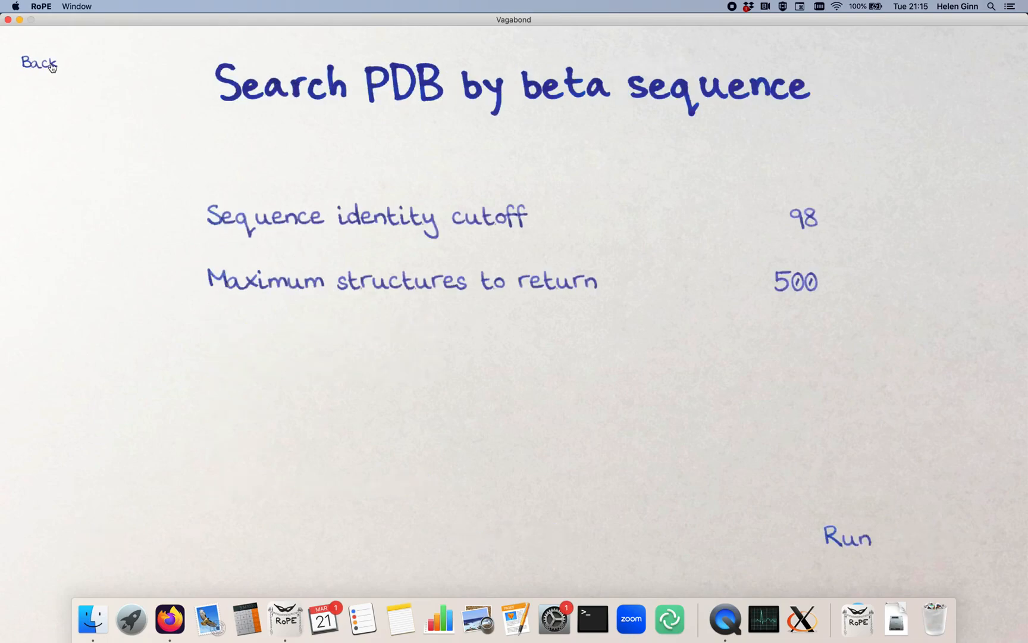
{"action": "left_click", "coordinate": [49, 67]}
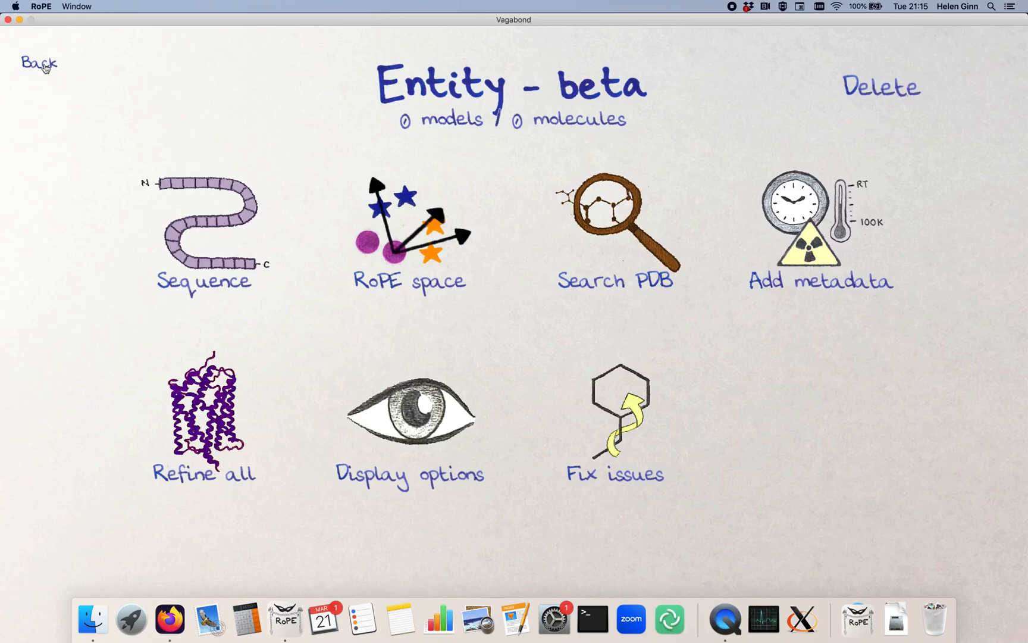
{"action": "left_click", "coordinate": [46, 67]}
{"action": "left_click", "coordinate": [45, 68]}
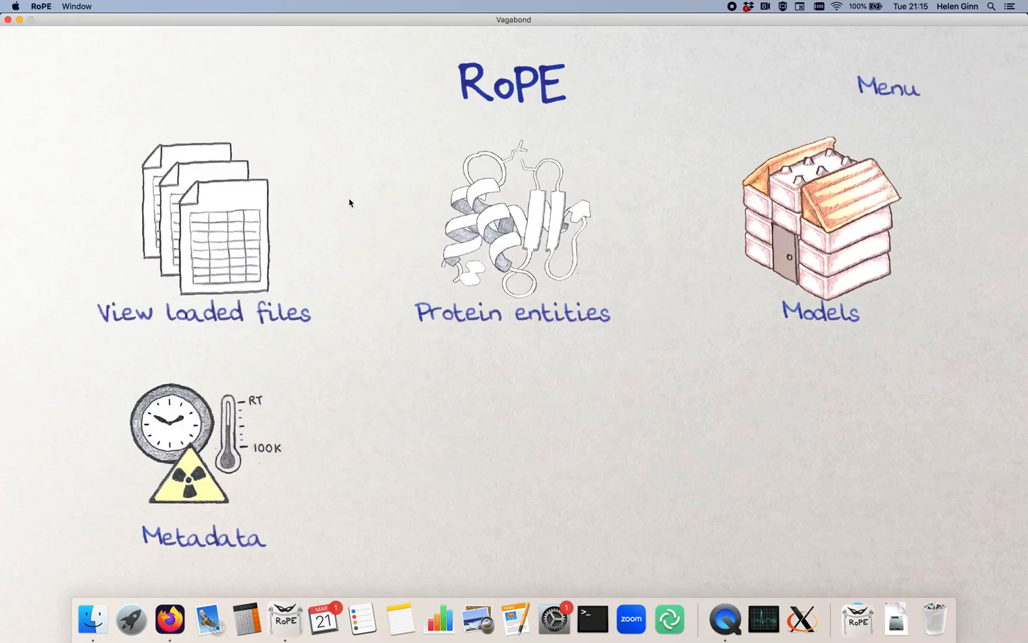
{"action": "left_click", "coordinate": [240, 210]}
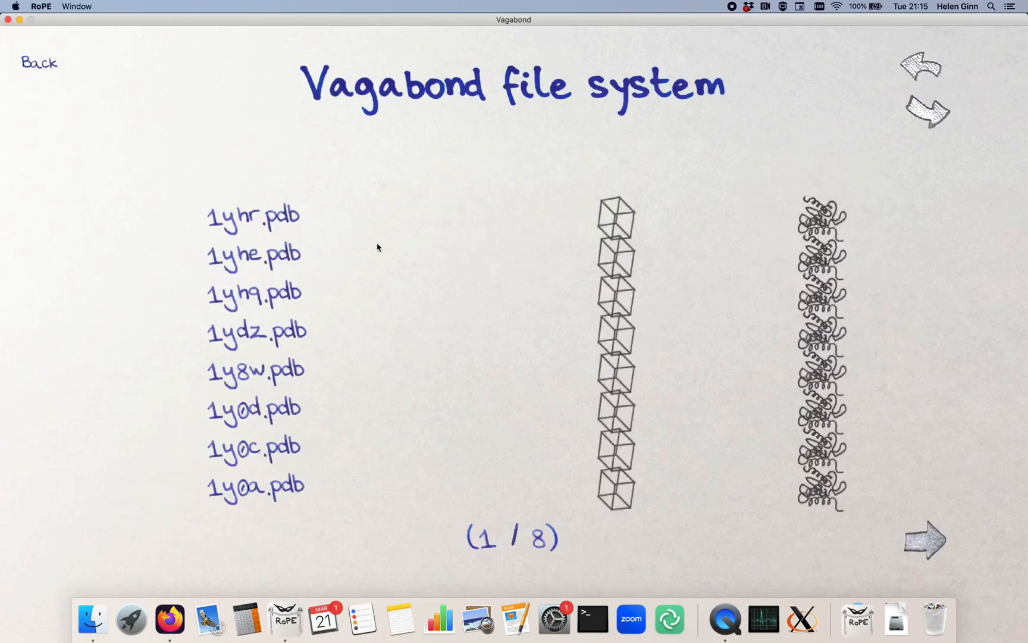
{"action": "left_click", "coordinate": [40, 63]}
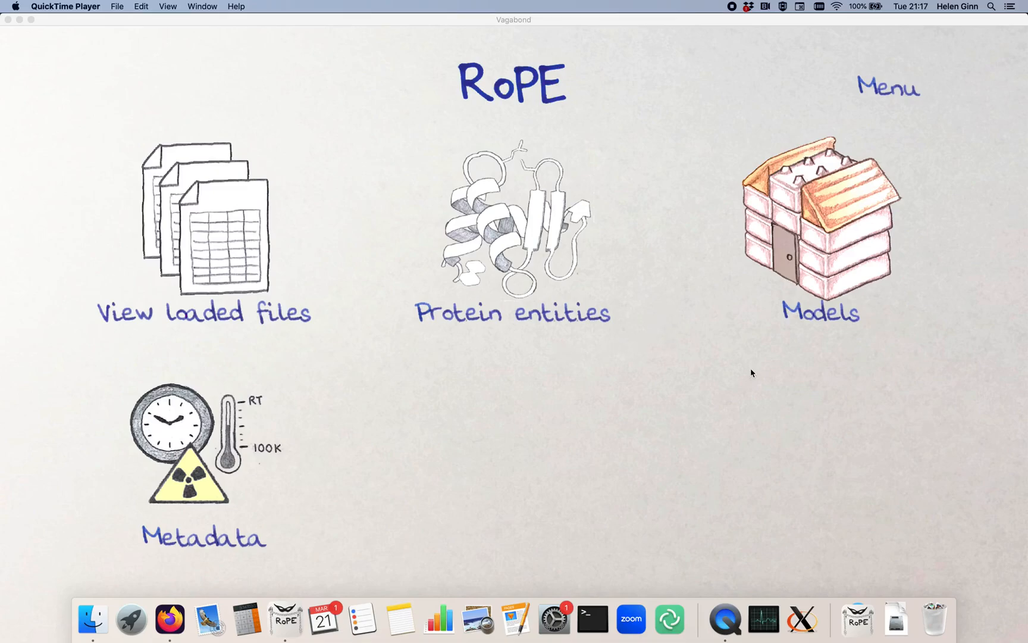
- Generate models automatically from the downloaded PDBs by running automodel on the Models page
{"action": "left_click", "coordinate": [820, 256]}
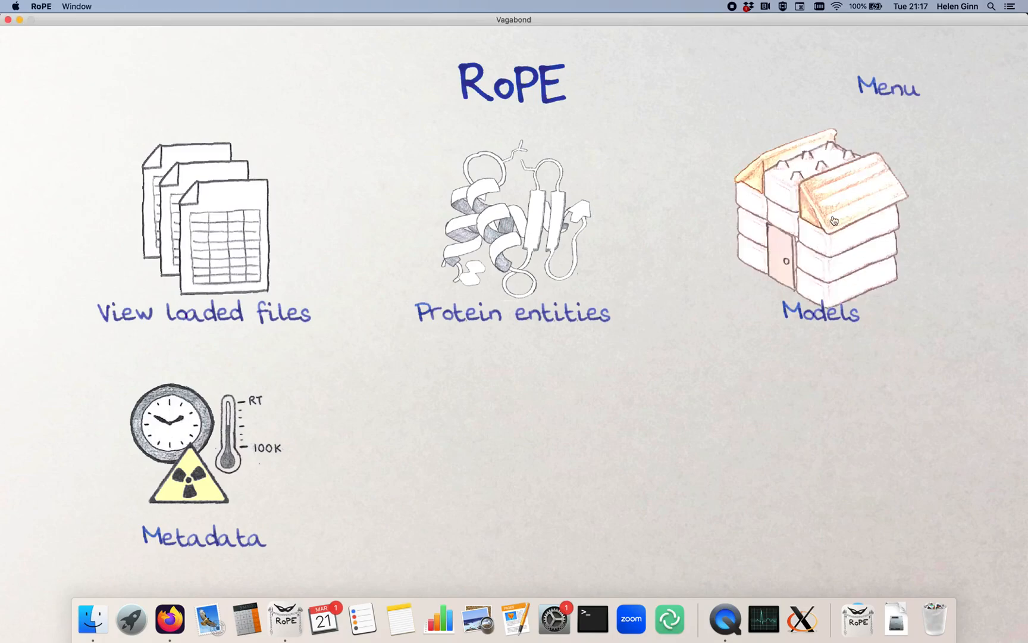
{"action": "left_click", "coordinate": [836, 201]}
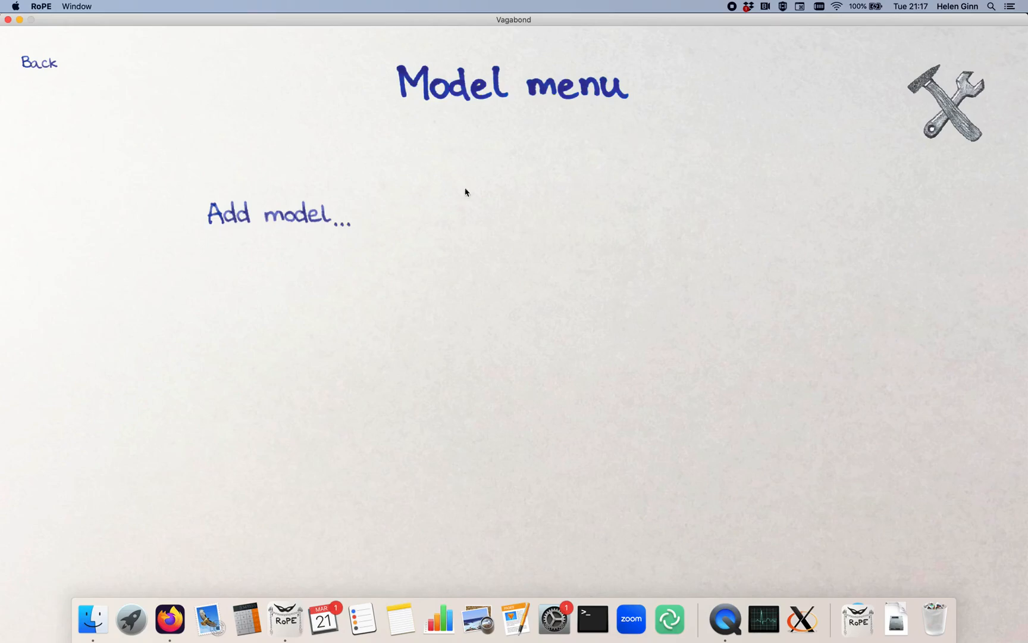
{"action": "left_click", "coordinate": [956, 114]}
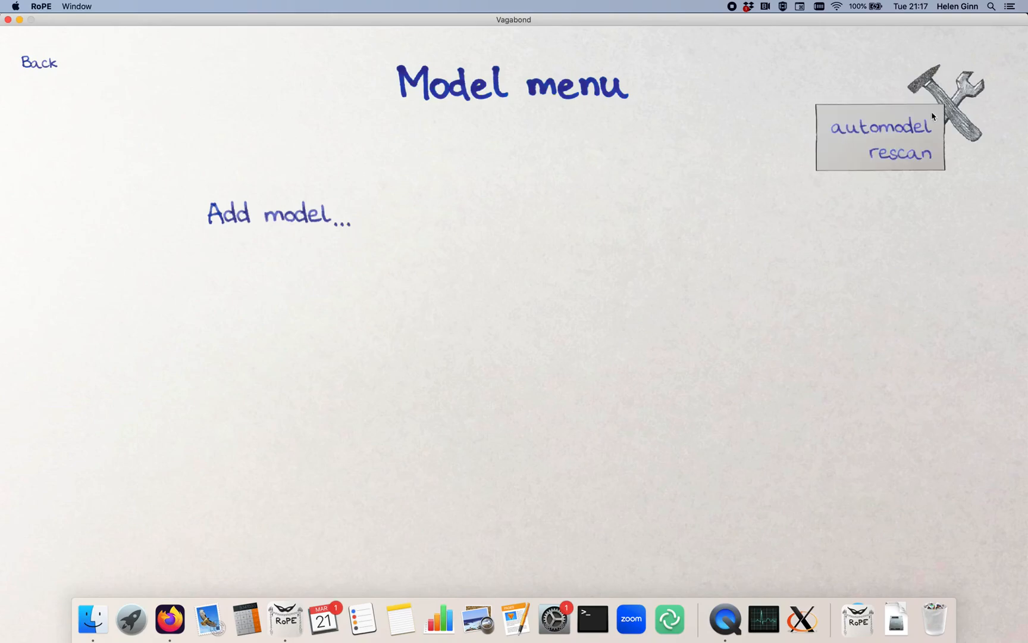
{"action": "left_click", "coordinate": [884, 129]}
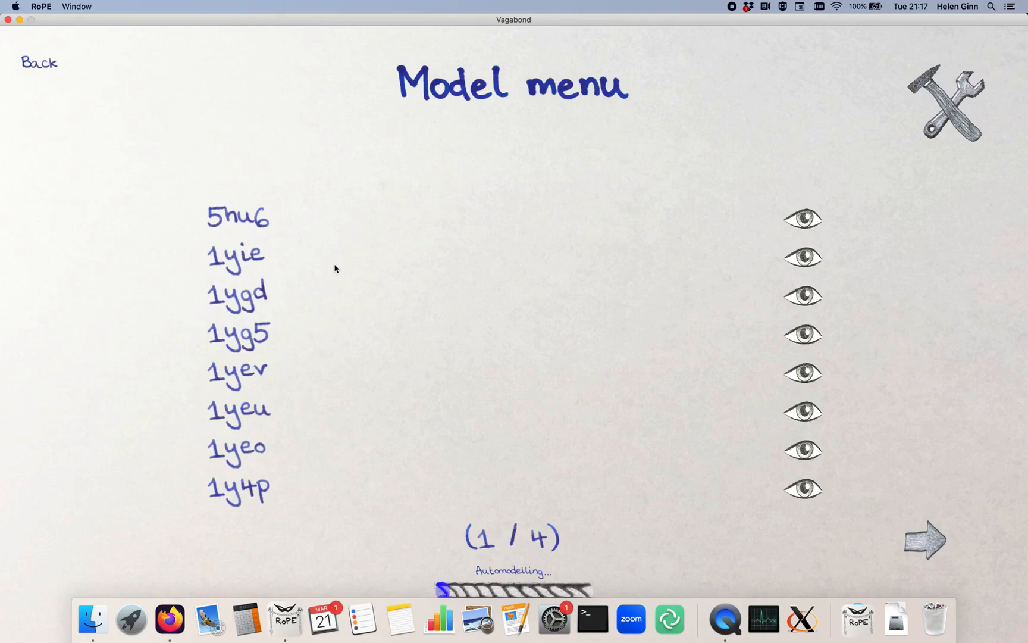
- Inspect the chain assignment and metadata of model 5hu6, then return to the model list
{"action": "left_click", "coordinate": [245, 217]}
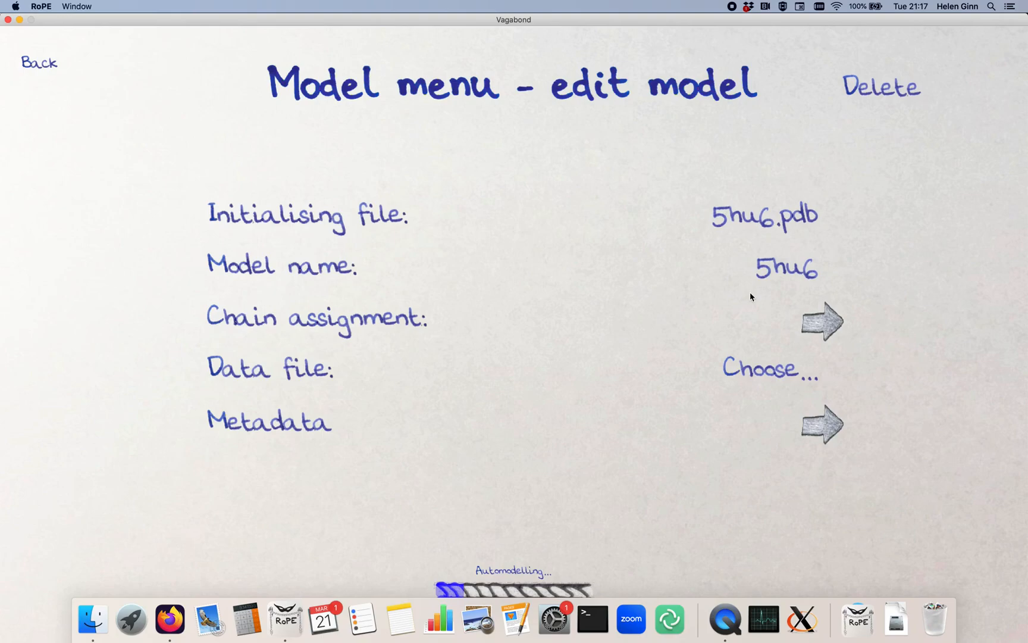
{"action": "left_click", "coordinate": [825, 333]}
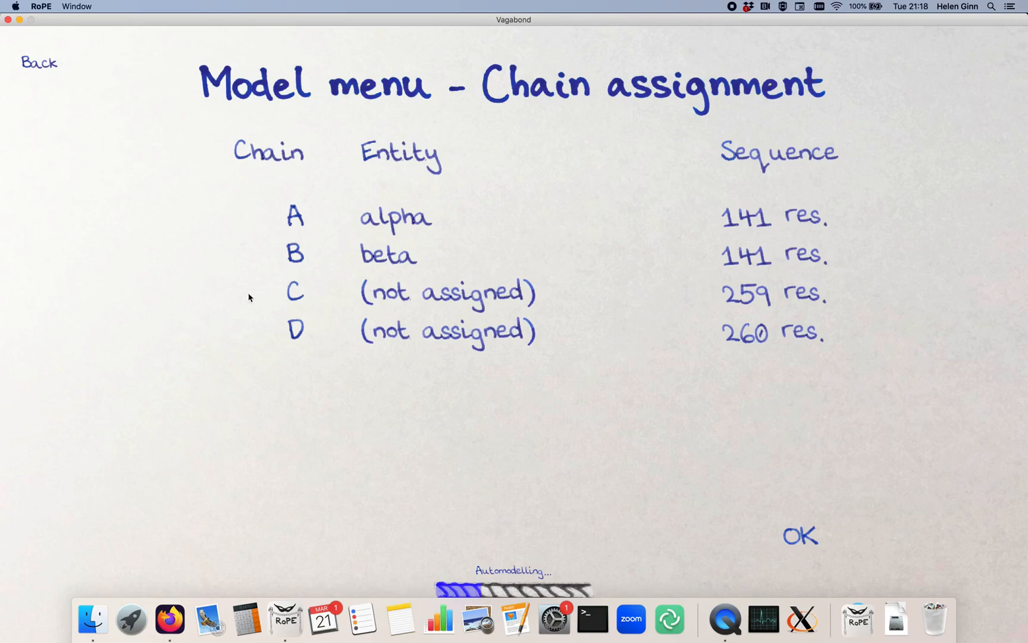
{"action": "left_click", "coordinate": [48, 74]}
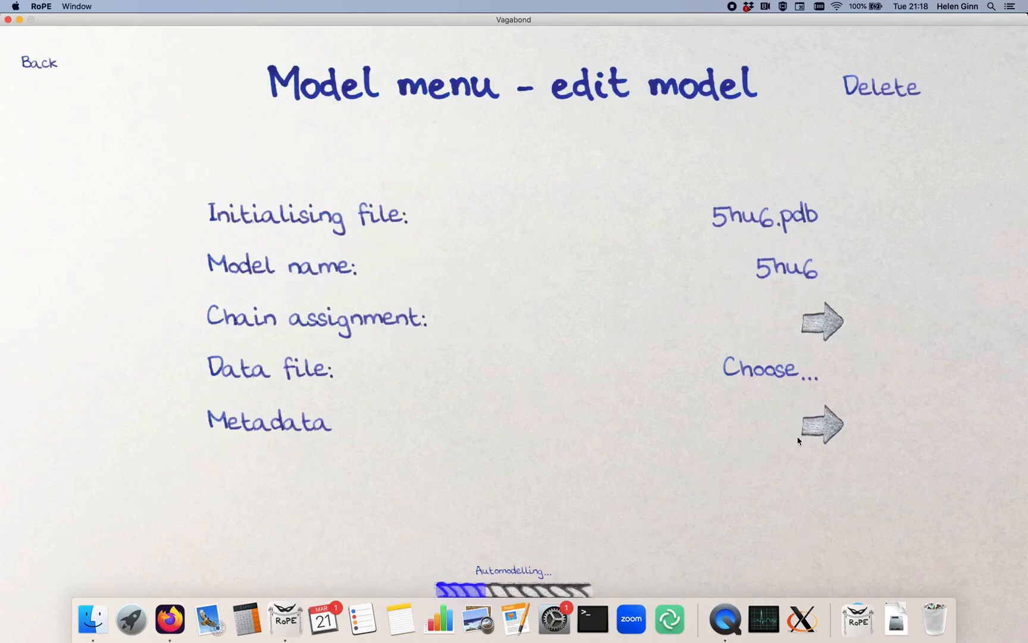
{"action": "left_click", "coordinate": [832, 423]}
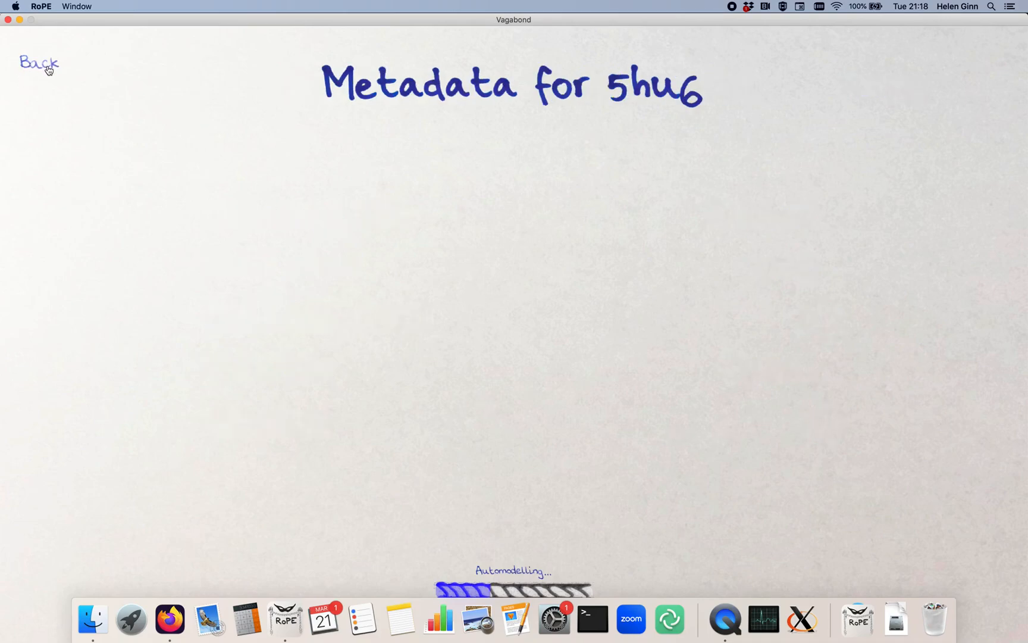
{"action": "left_click", "coordinate": [49, 69]}
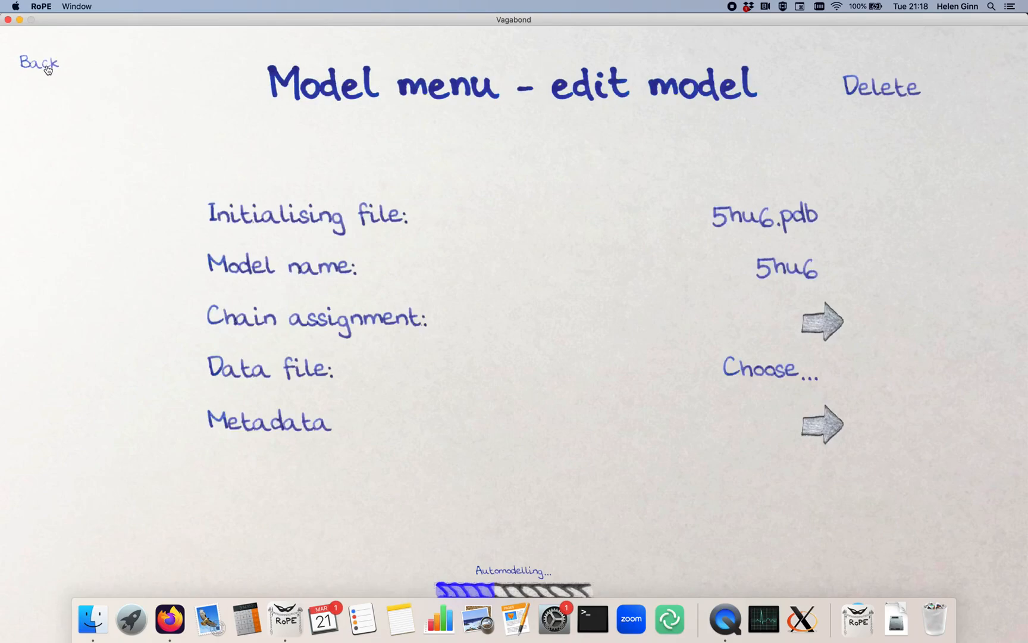
{"action": "left_click", "coordinate": [48, 69]}
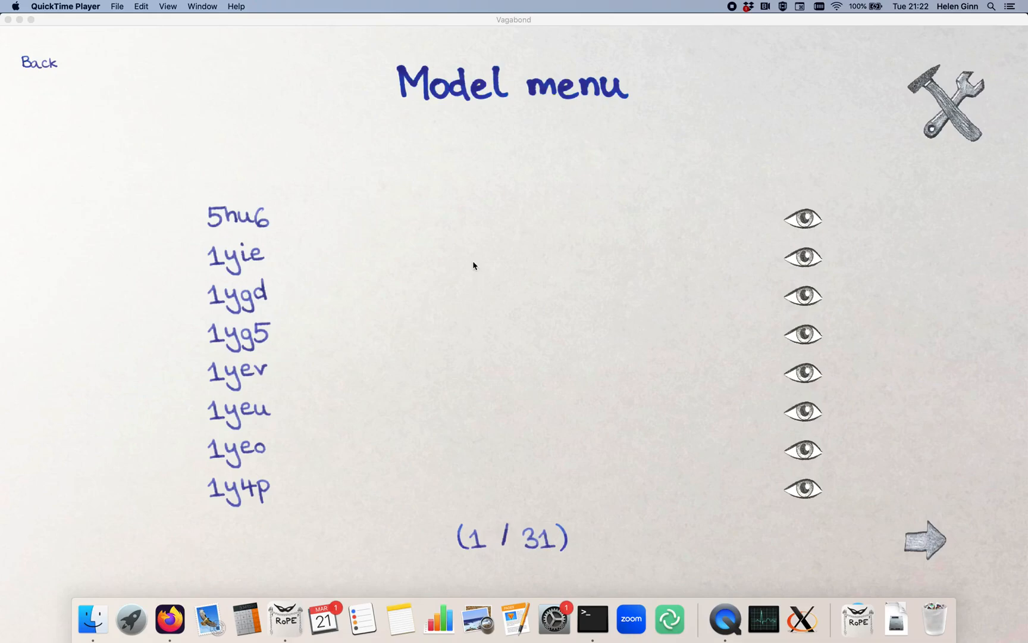
- Open the beta entity's RoPE space and agree to refine torsion angles to atom positions for its unrefined molecules
{"action": "left_click", "coordinate": [50, 67]}
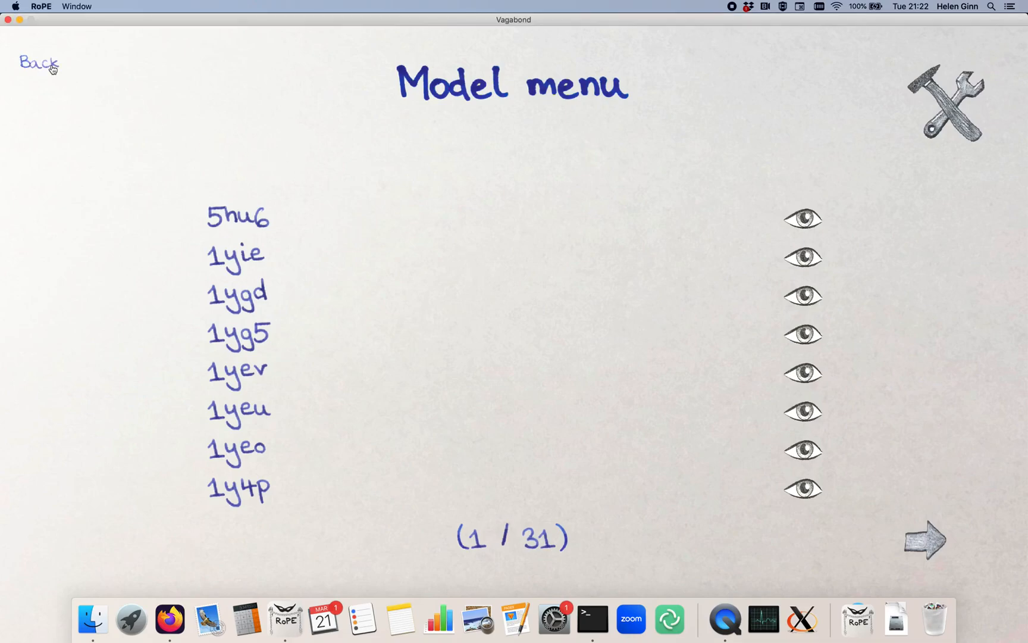
{"action": "left_click", "coordinate": [48, 71]}
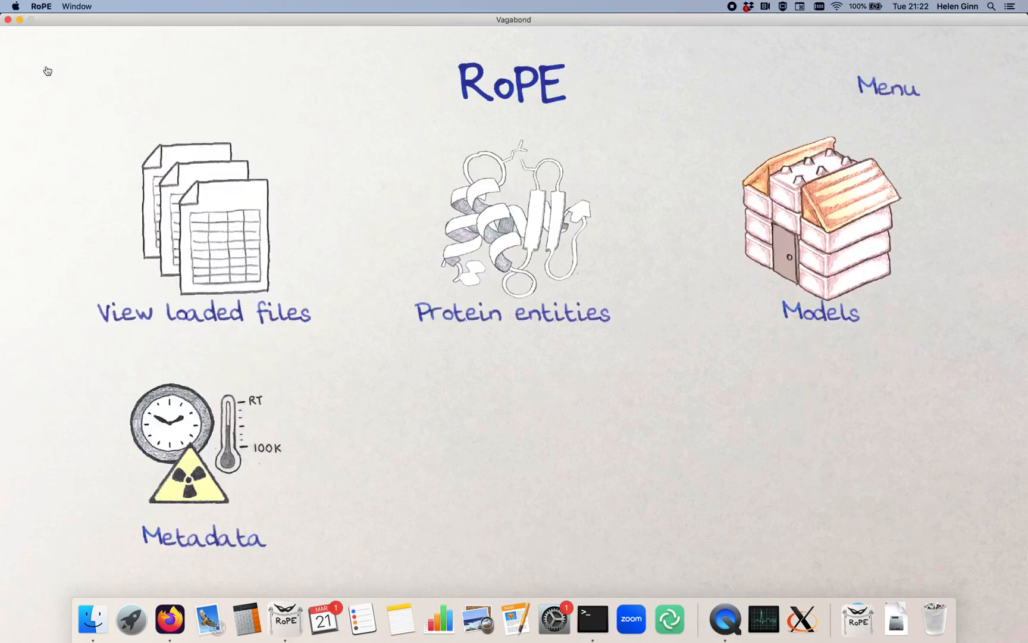
{"action": "left_click", "coordinate": [520, 230]}
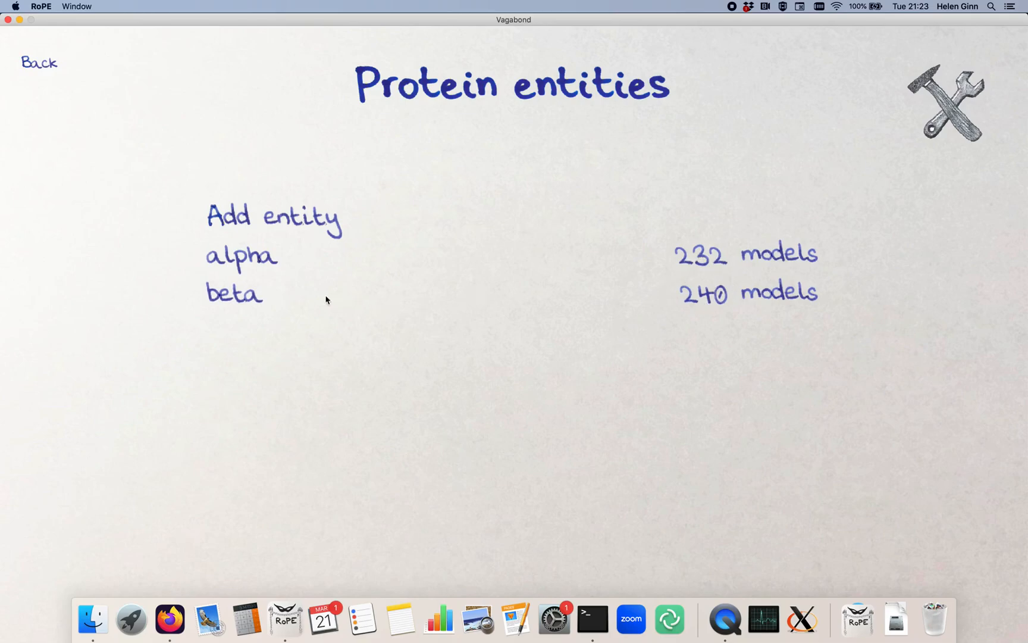
{"action": "left_click", "coordinate": [248, 305]}
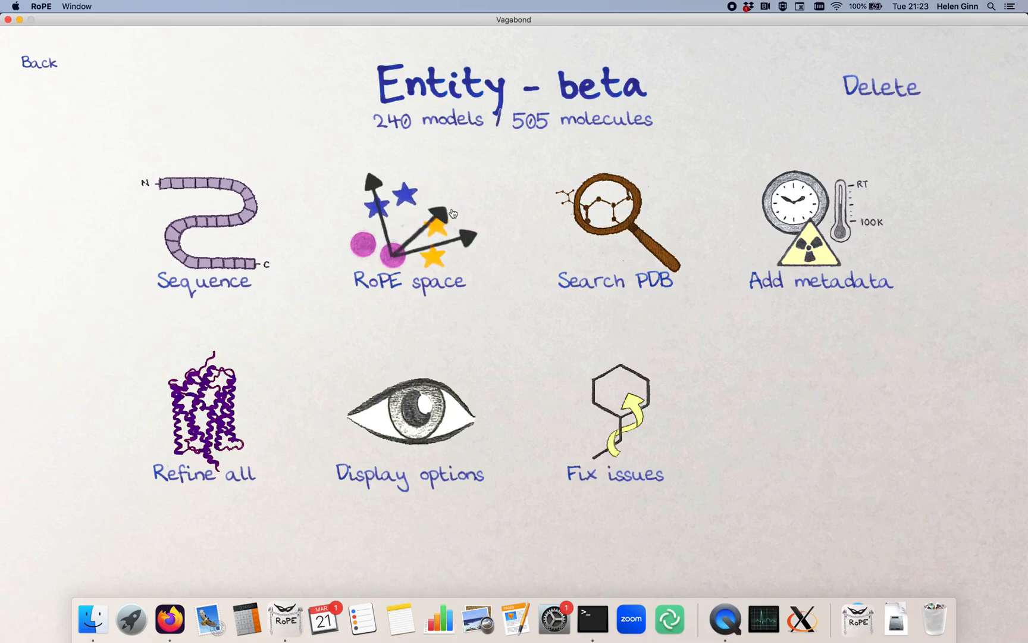
{"action": "left_click", "coordinate": [417, 253]}
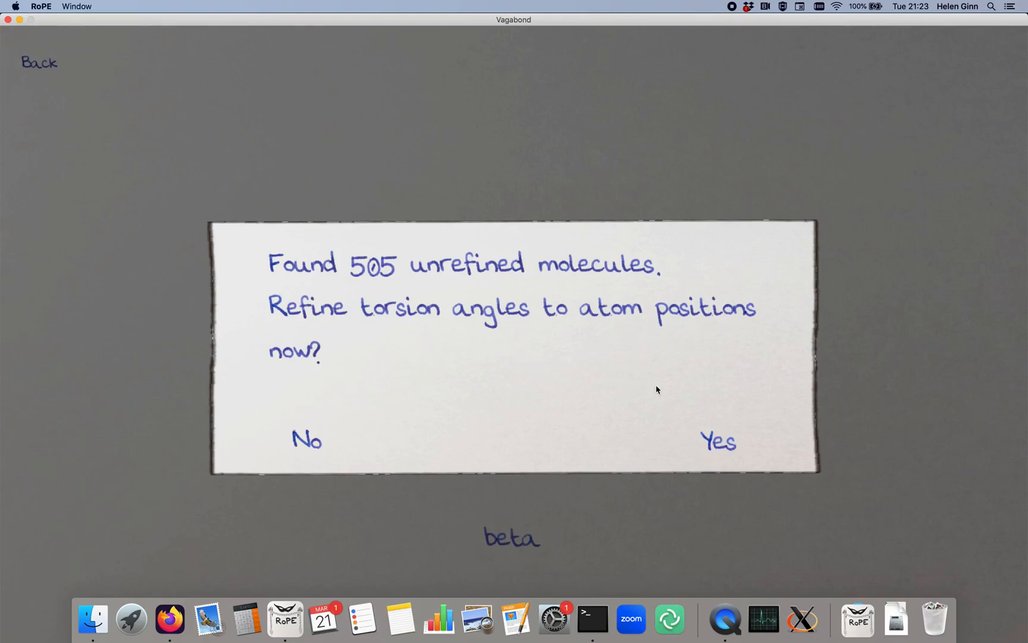
{"action": "left_click", "coordinate": [720, 441]}
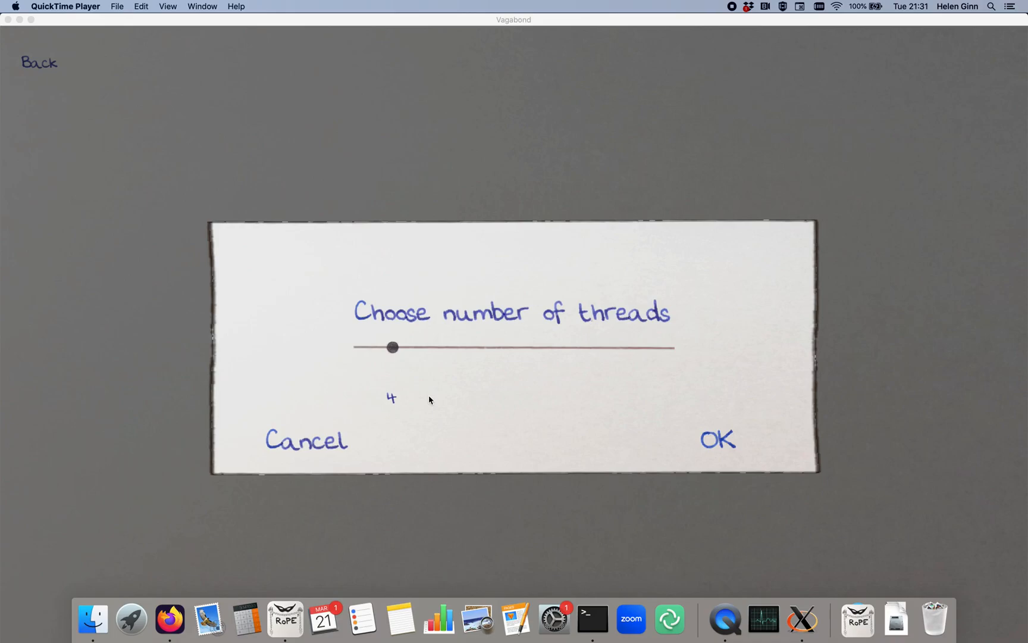
- Set the number of threads to 5 and start the refinement of the beta models
{"action": "left_click", "coordinate": [394, 351]}
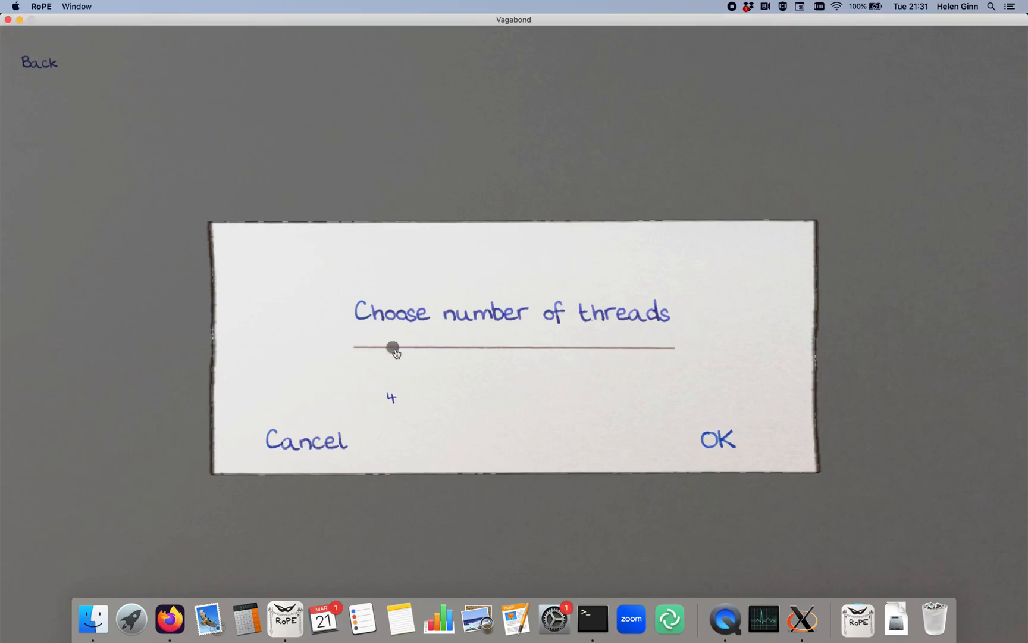
{"action": "left_click_drag", "start_coordinate": [396, 351], "coordinate": [403, 351]}
{"action": "left_click", "coordinate": [719, 440]}
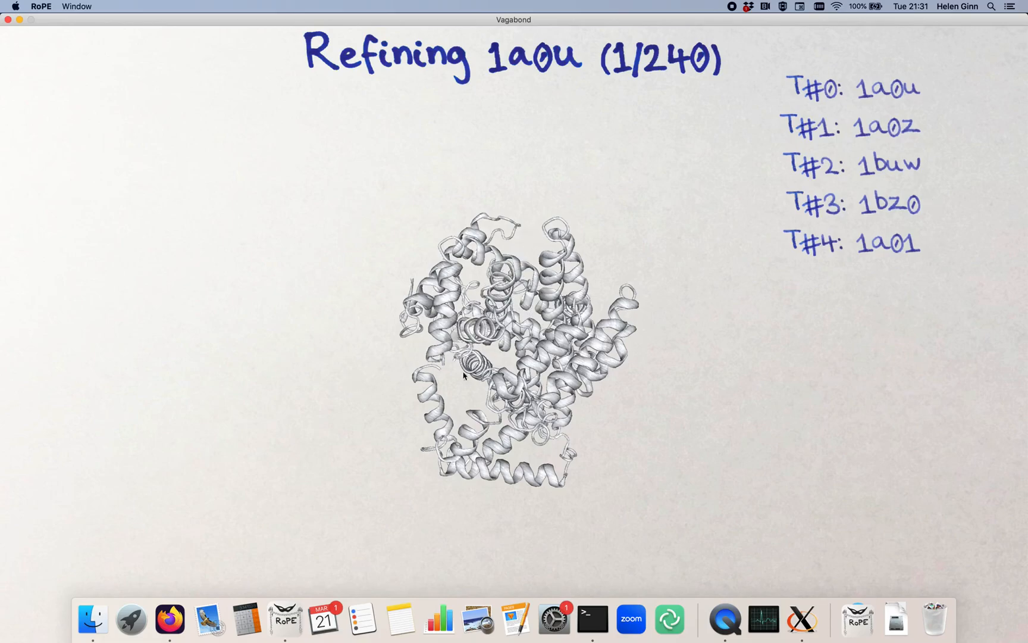
- Rotate the 1a0u structure to examine it from different sides while the refinement runs
{"action": "left_click_drag", "start_coordinate": [453, 368], "coordinate": [565, 369]}
{"action": "right_click_drag", "start_coordinate": [565, 369], "coordinate": [547, 429]}
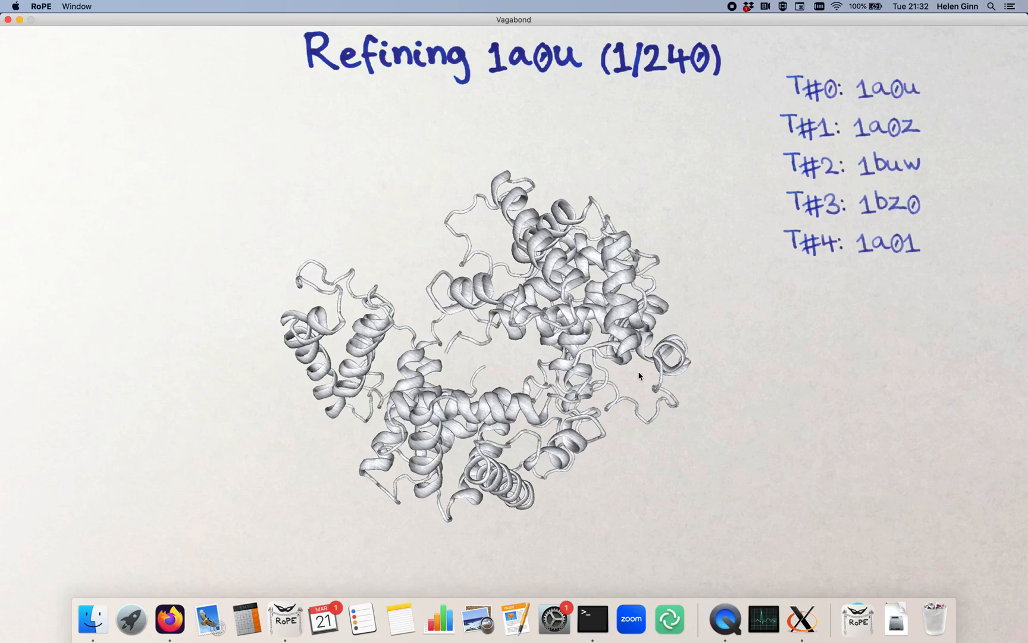
{"action": "left_click_drag", "start_coordinate": [624, 378], "coordinate": [654, 424]}
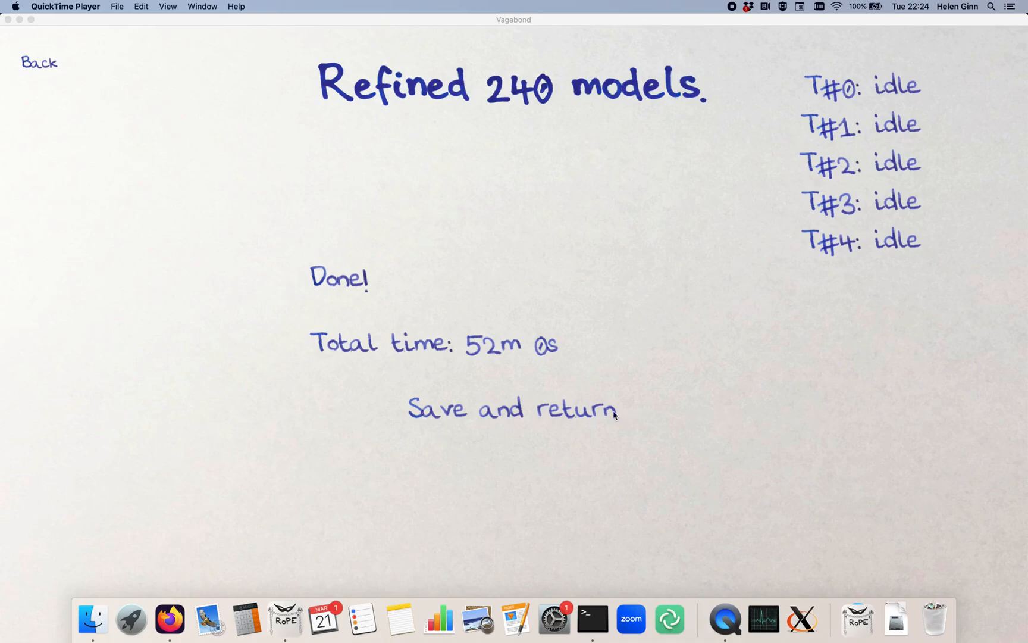
{"action": "left_click", "coordinate": [498, 463]}
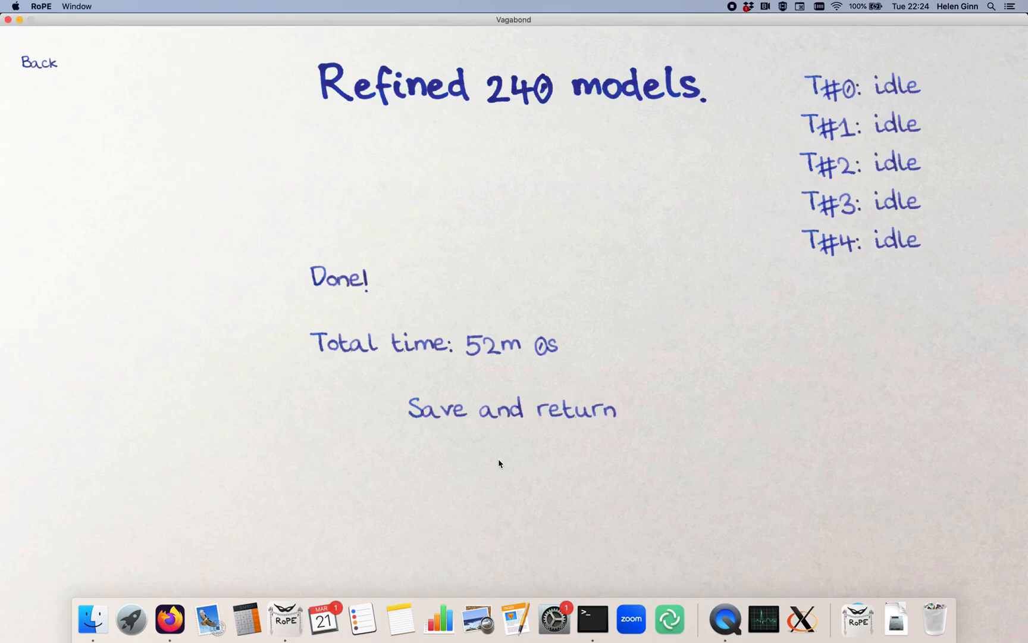